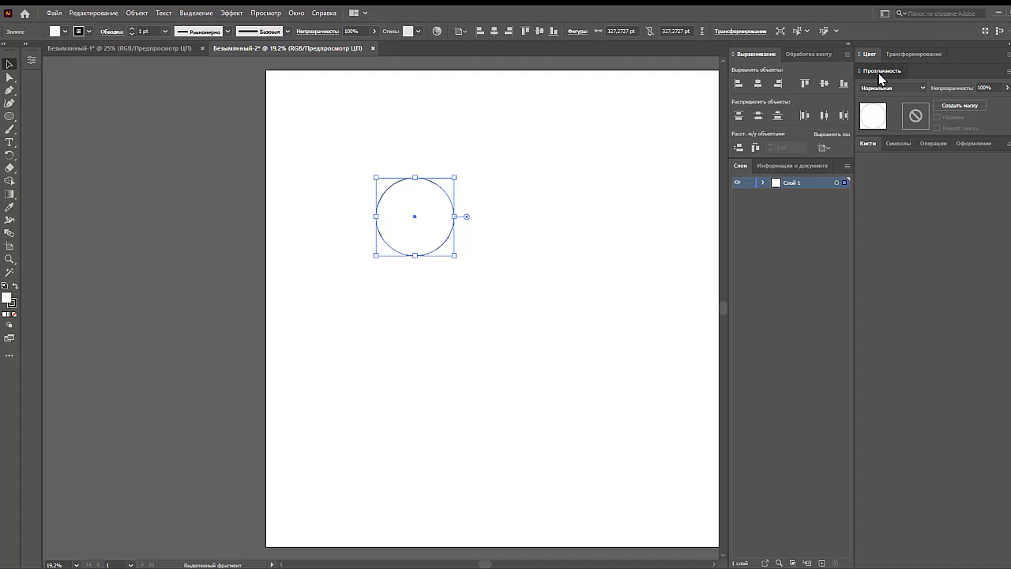
# Give the selected circle a solid black fill and no stroke.
pyautogui.click(869, 54)
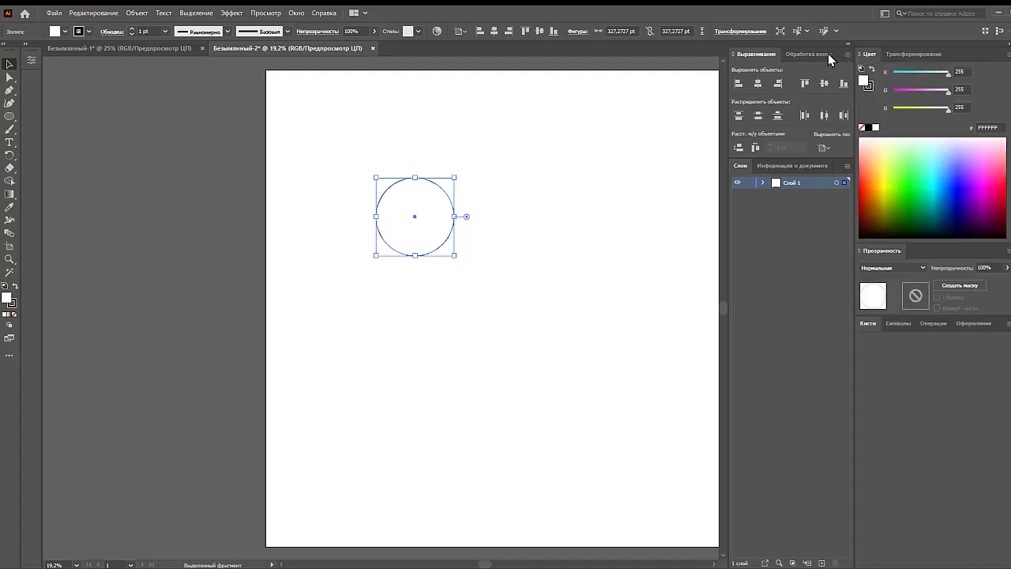
pyautogui.click(909, 53)
pyautogui.click(867, 54)
pyautogui.click(15, 287)
# Reshape the circle into a pointed leaf by moving its top and bottom corner anchors outward and lengthening the lower curve handles.
pyautogui.click(10, 77)
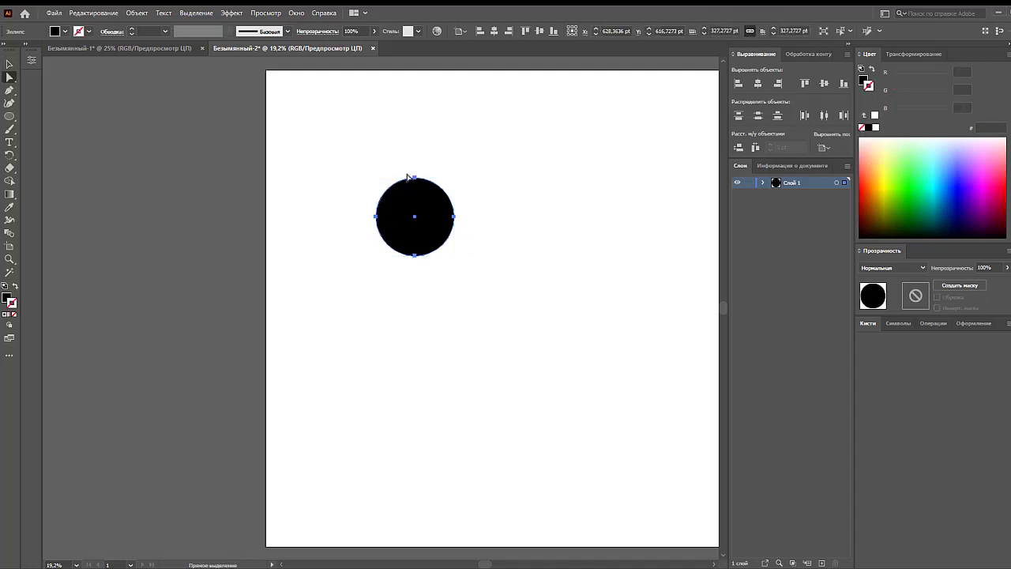
pyautogui.moveTo(415, 178); pyautogui.dragTo(415, 140)
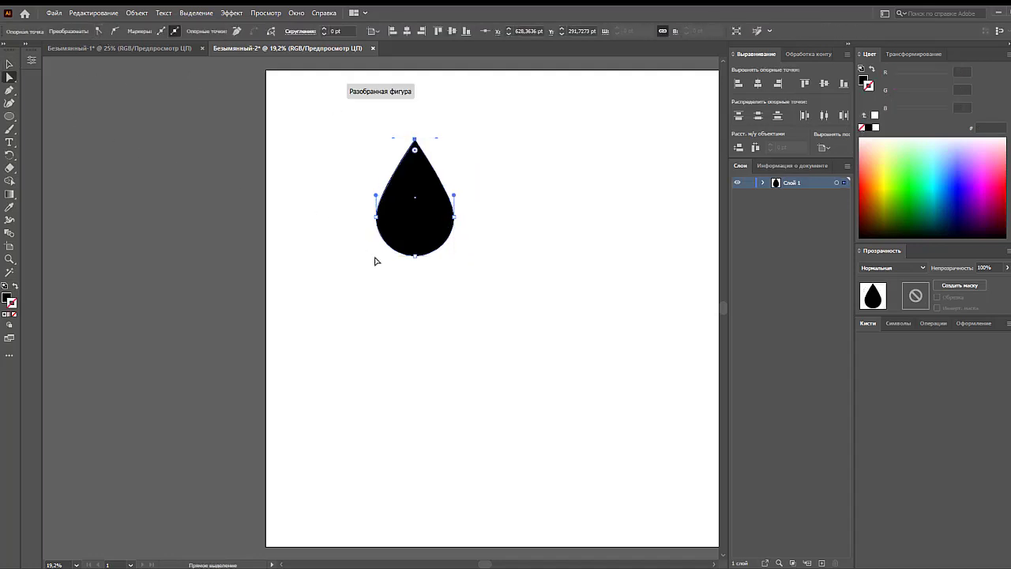
pyautogui.moveTo(416, 263); pyautogui.dragTo(414, 330)
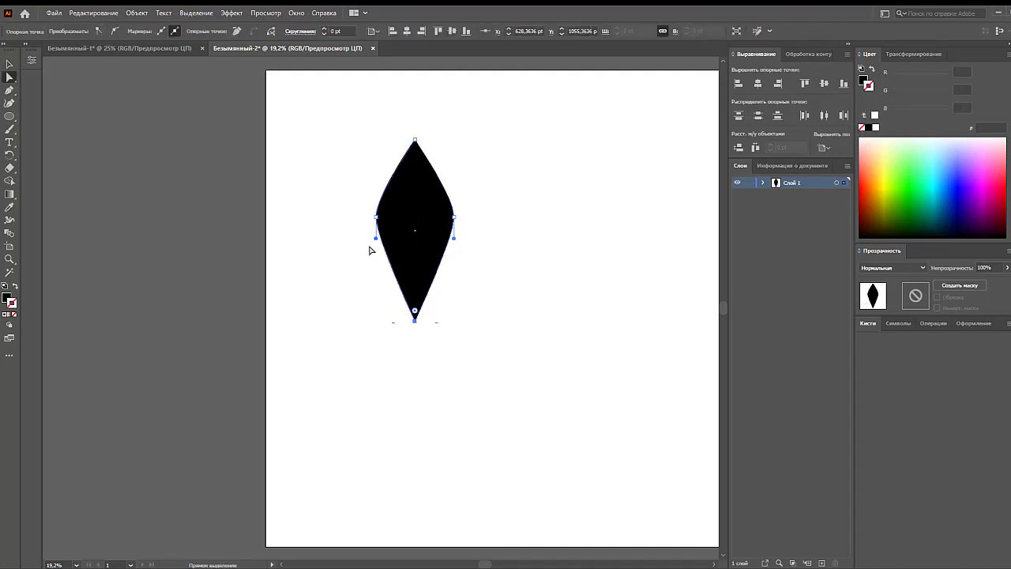
pyautogui.moveTo(454, 254); pyautogui.dragTo(454, 257)
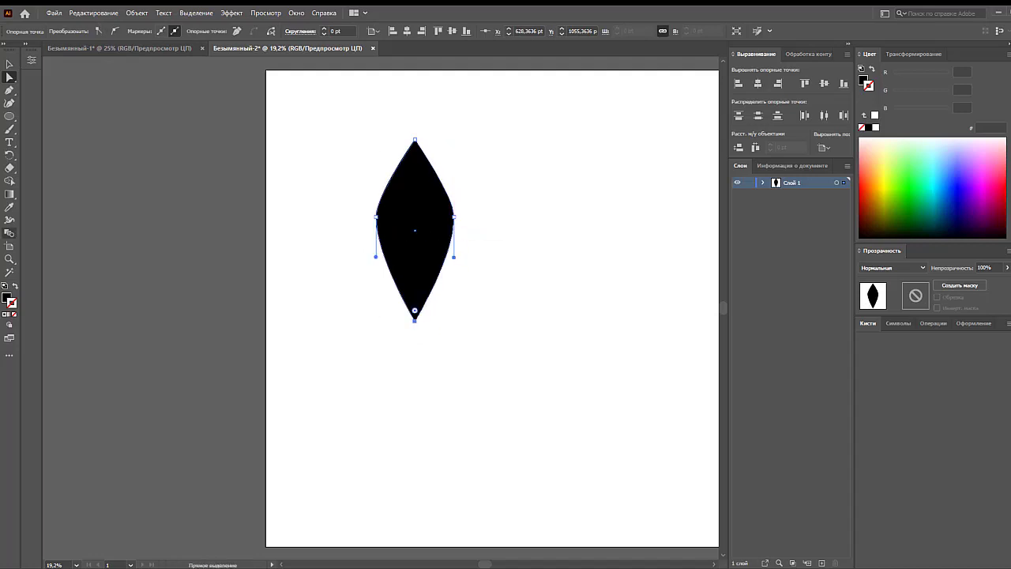
pyautogui.click(532, 237)
pyautogui.click(403, 221)
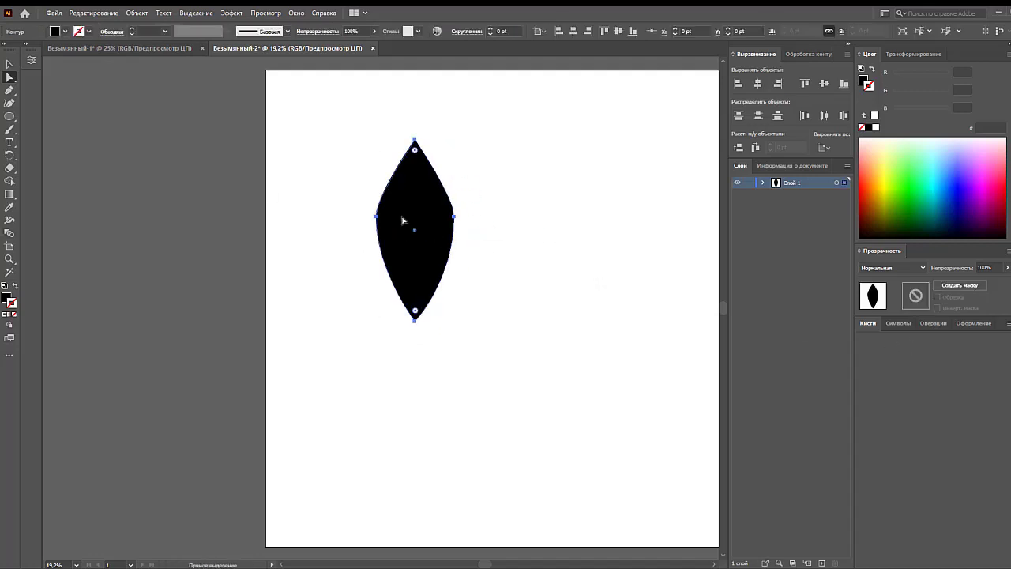
# Move the leaf towards the middle of the page and scale it down.
pyautogui.click(9, 64)
pyautogui.click(292, 177)
pyautogui.moveTo(399, 226); pyautogui.dragTo(497, 335)
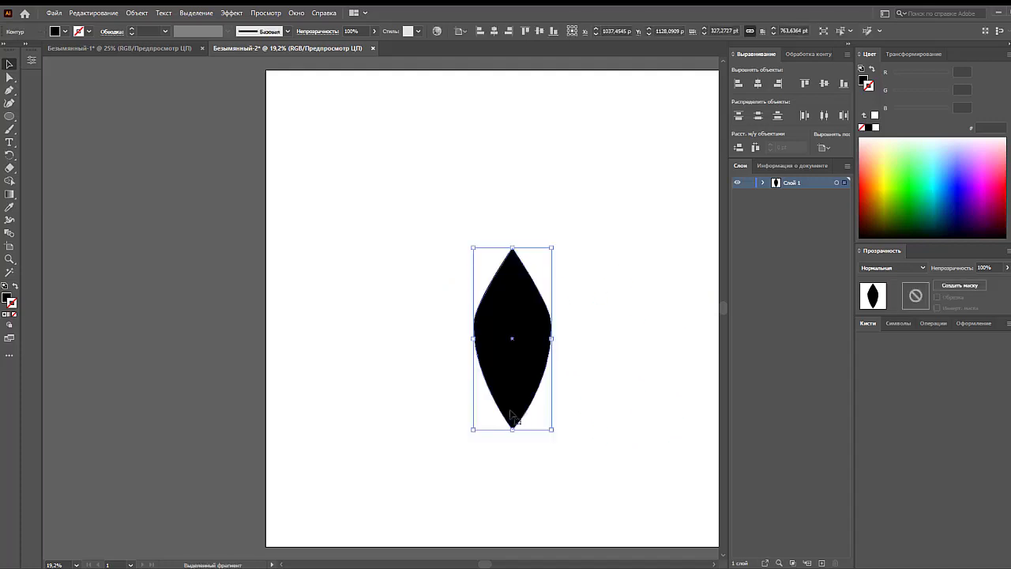
pyautogui.moveTo(512, 429); pyautogui.dragTo(512, 316)
pyautogui.click(557, 320)
# Create an art brush from the small black leaf with the default options.
pyautogui.moveTo(898, 365)
pyautogui.mouseDown()
pyautogui.moveTo(588, 357)
pyautogui.moveTo(793, 426)
pyautogui.moveTo(908, 434)
pyautogui.mouseUp()
pyautogui.click(900, 324)
pyautogui.click(930, 324)
pyautogui.click(973, 324)
pyautogui.click(867, 323)
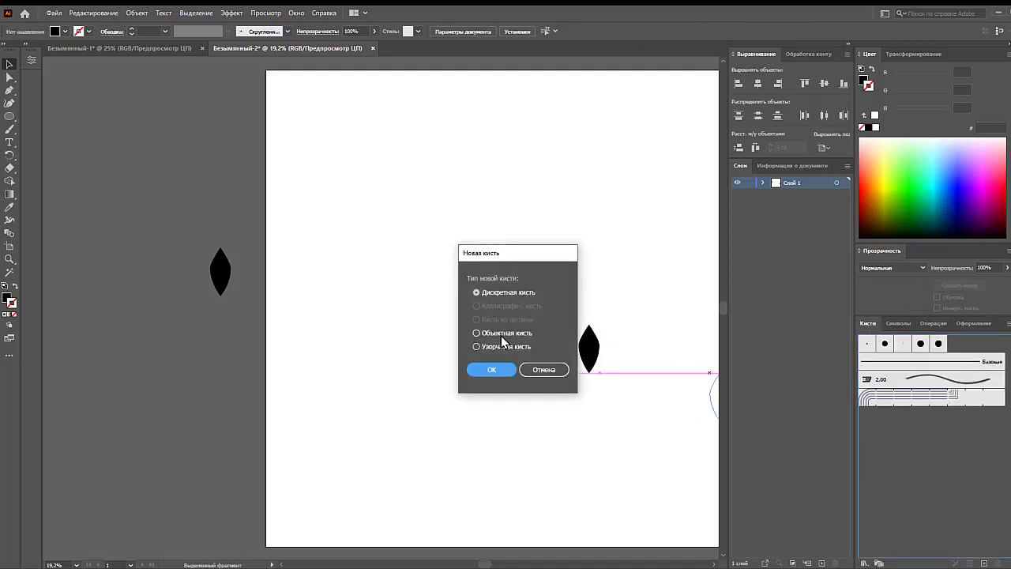
pyautogui.click(500, 333)
pyautogui.click(492, 369)
pyautogui.click(608, 436)
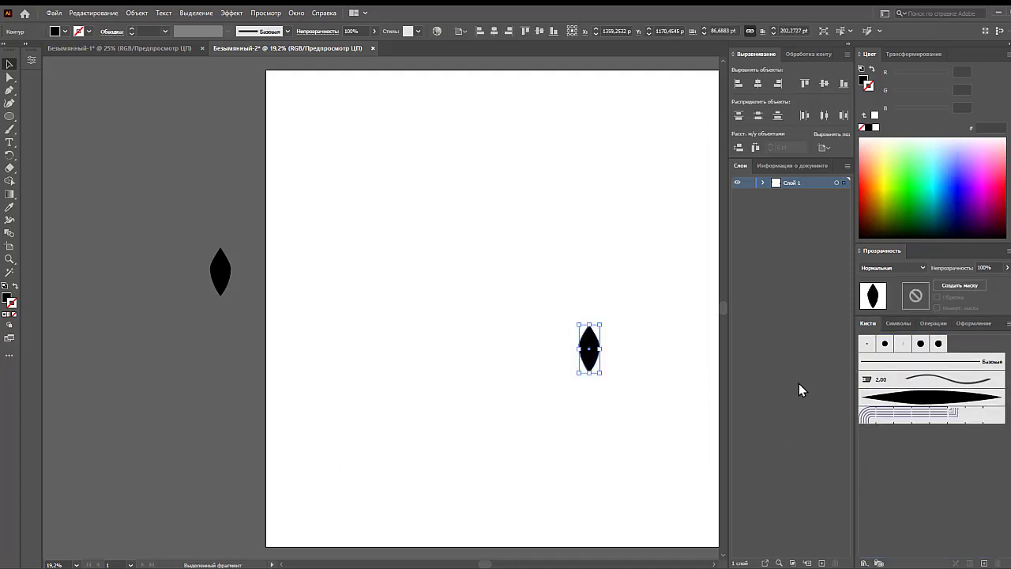
# Test the leaf art brush with several curved strokes, and delete everything on the page.
pyautogui.click(861, 396)
pyautogui.moveTo(361, 181); pyautogui.dragTo(377, 217)
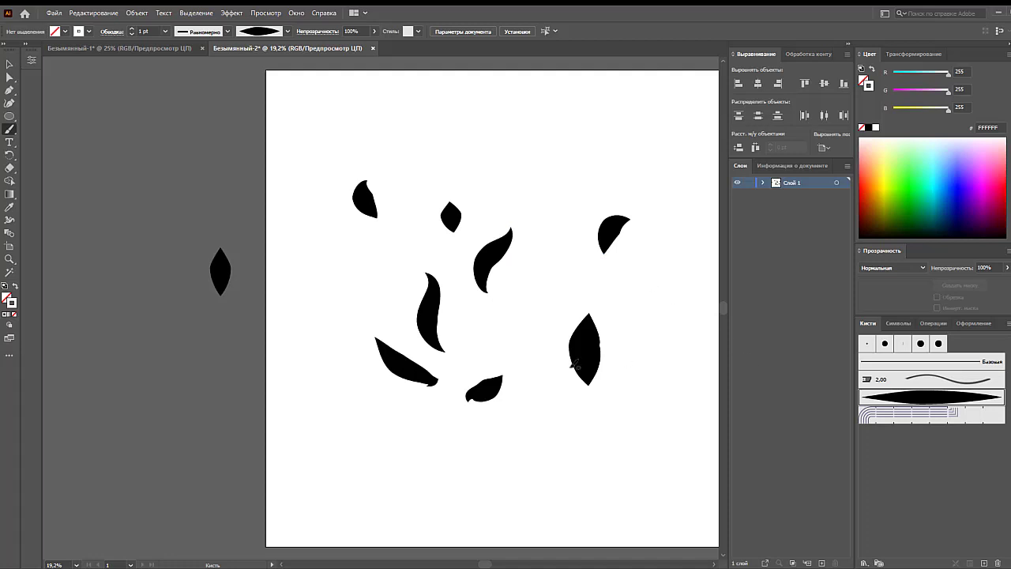
pyautogui.doubleClick(896, 401)
pyautogui.click(661, 436)
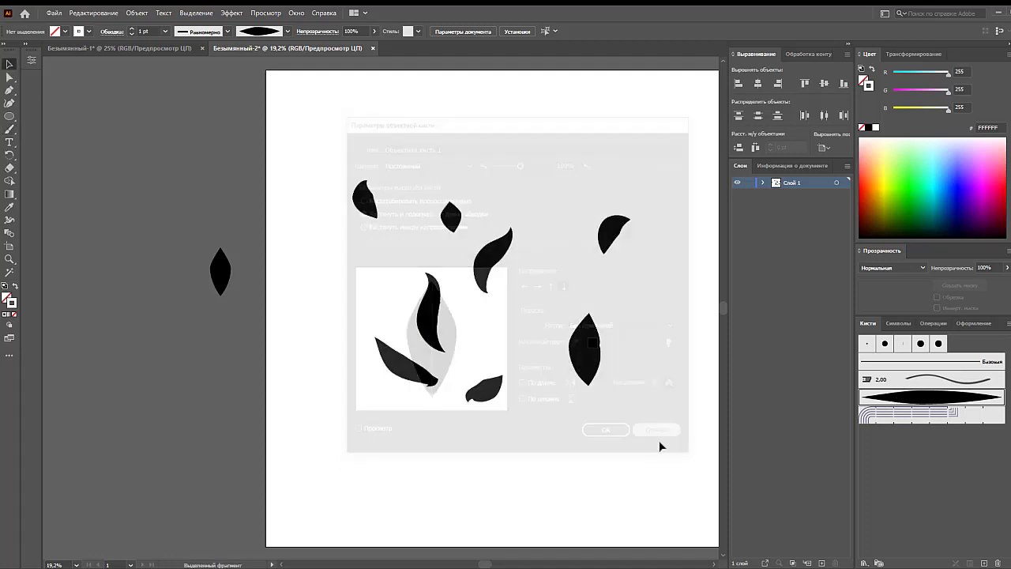
pyautogui.moveTo(322, 165)
pyautogui.mouseDown()
pyautogui.moveTo(525, 363)
pyautogui.moveTo(641, 437)
pyautogui.mouseUp()
pyautogui.press('Delete')
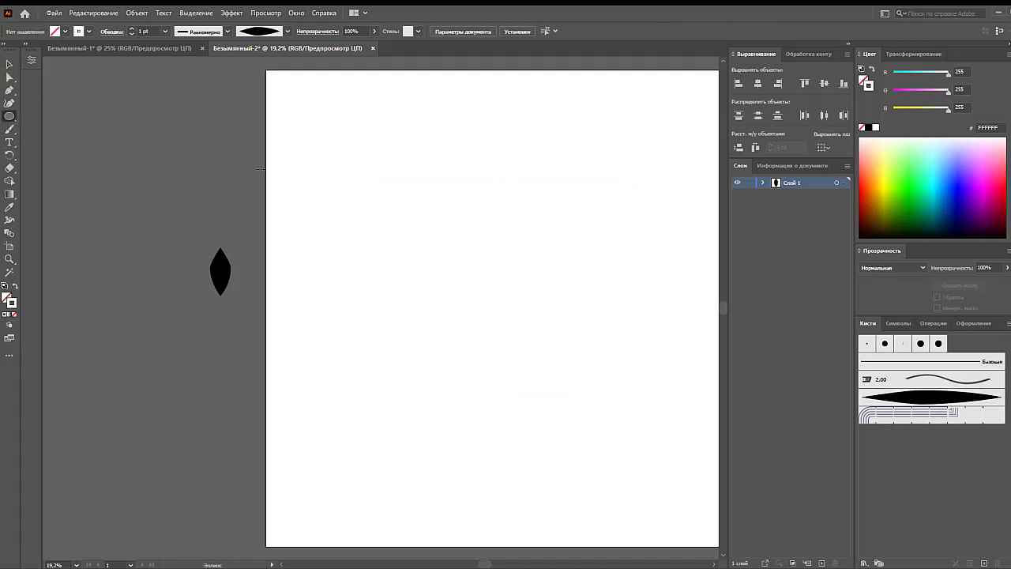
# Draw an ellipse about 293 × 382 pt in the page's upper left area and fill it black without a stroke.
pyautogui.moveTo(342, 174); pyautogui.dragTo(414, 265)
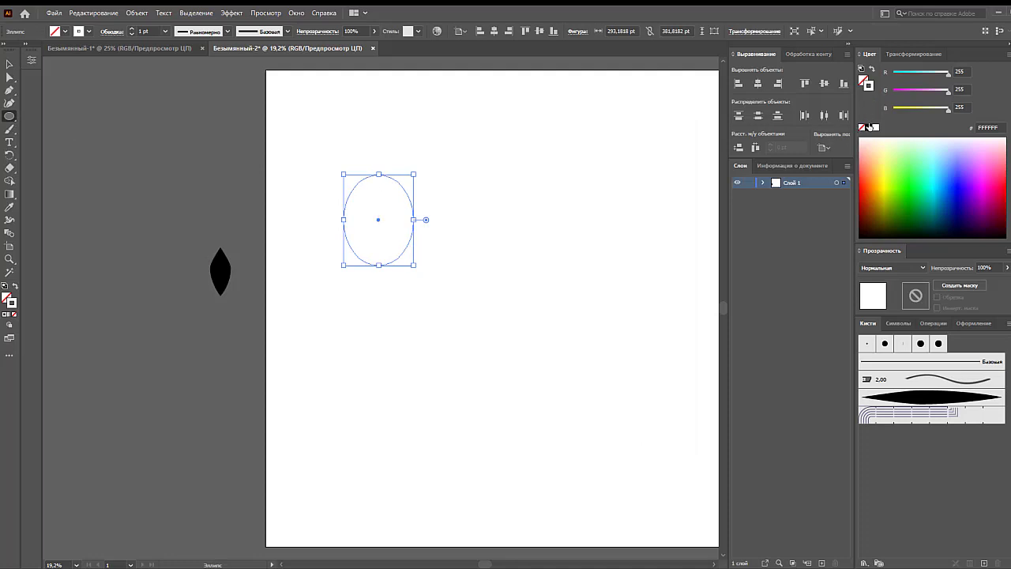
pyautogui.click(862, 127)
pyautogui.click(864, 81)
pyautogui.click(868, 127)
# Convert the ellipse's top and bottom anchor points into sharp corners.
pyautogui.press('a')
pyautogui.moveTo(347, 145); pyautogui.dragTo(390, 269)
pyautogui.click(98, 31)
pyautogui.click(10, 64)
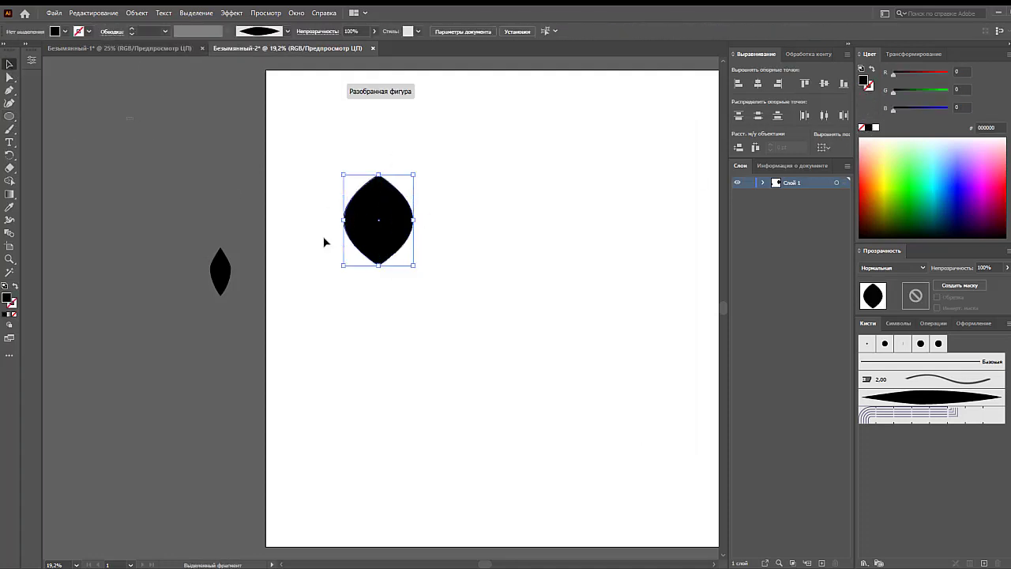
# Narrow the pointed ellipse into a leaf and put a copy on the pasteboard above the small leaf.
pyautogui.moveTo(413, 220)
pyautogui.mouseDown()
pyautogui.moveTo(278, 207)
pyautogui.moveTo(232, 185)
pyautogui.mouseUp()
pyautogui.click(299, 207)
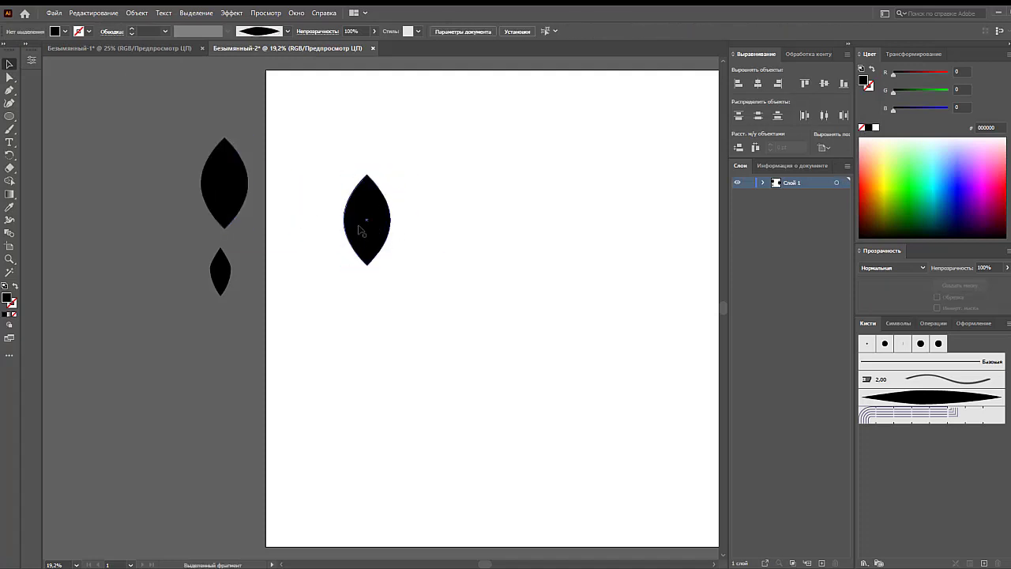
# Scale the new leaf on the page down proportionally to a little over half its height.
pyautogui.click(358, 228)
pyautogui.moveTo(367, 266); pyautogui.dragTo(367, 229)
pyautogui.click(442, 256)
# Delete the old leaf brush and create a new art brush from the small leaf on the page.
pyautogui.click(891, 395)
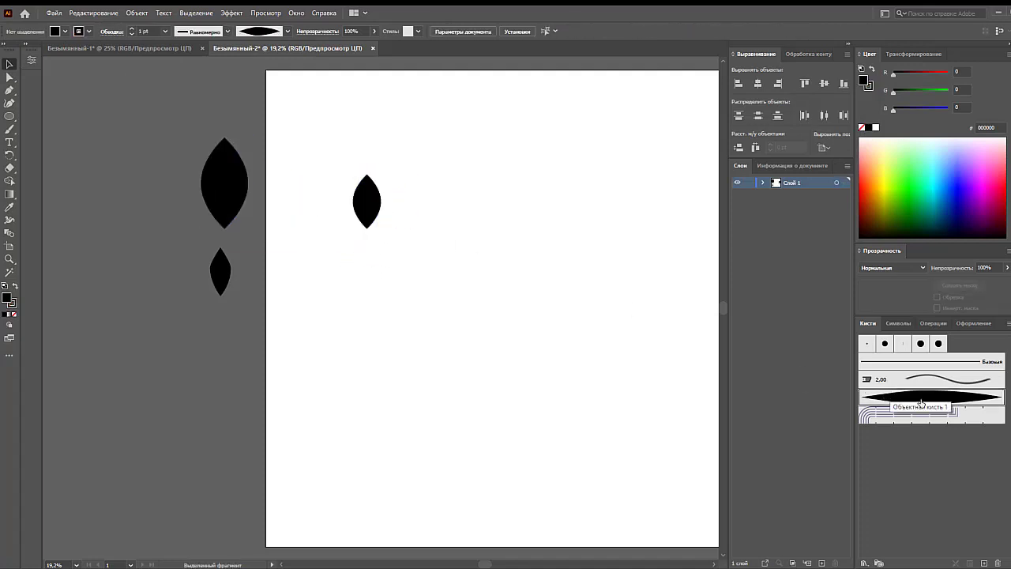
pyautogui.moveTo(962, 397); pyautogui.dragTo(997, 563)
pyautogui.moveTo(368, 203); pyautogui.dragTo(920, 466)
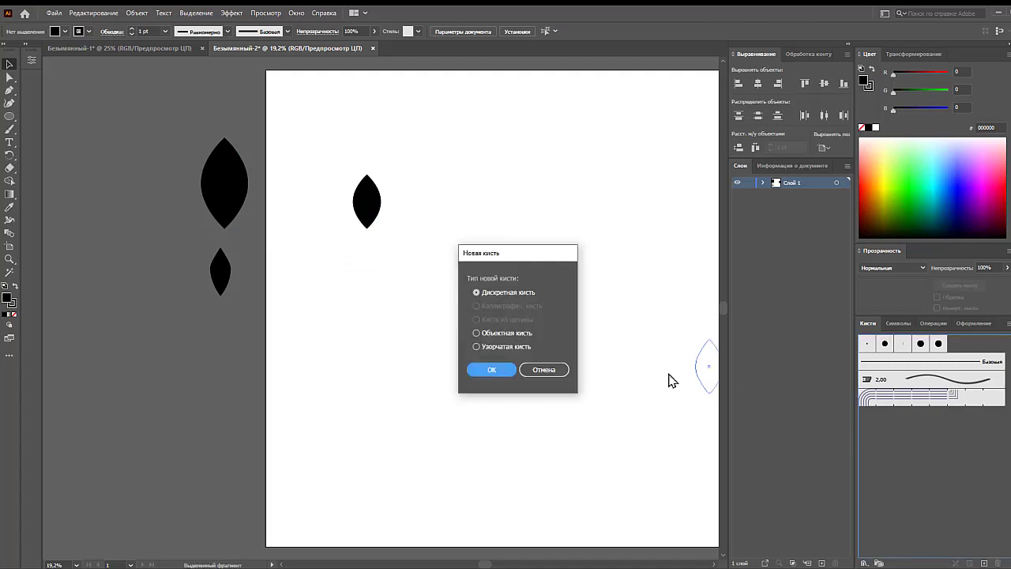
pyautogui.click(489, 371)
pyautogui.click(598, 433)
# Paint a few test leaves on the page with the new leaf brush and delete them.
pyautogui.press('b')
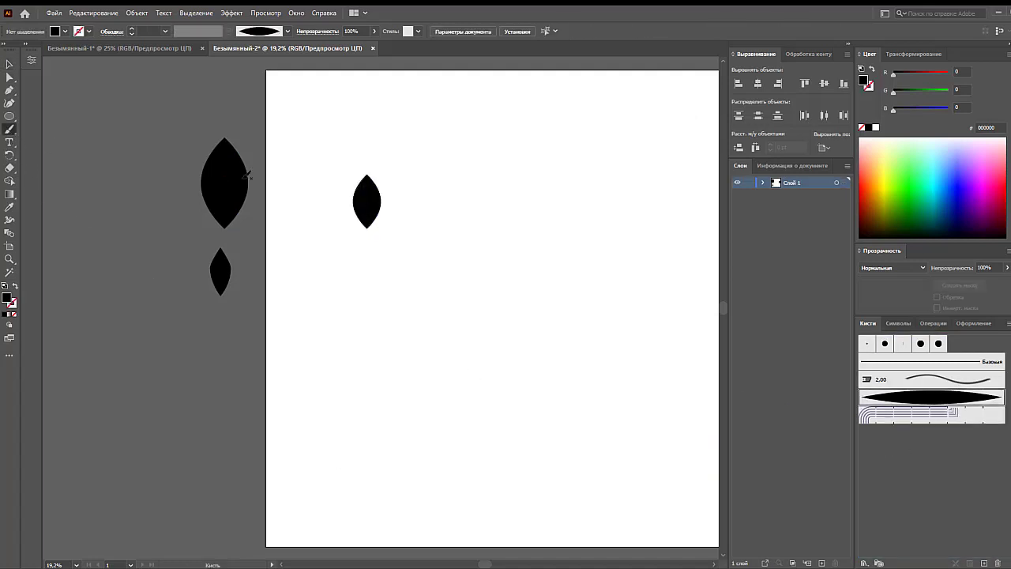
pyautogui.moveTo(514, 207); pyautogui.dragTo(512, 265)
pyautogui.moveTo(440, 337); pyautogui.dragTo(515, 432)
pyautogui.moveTo(397, 282)
pyautogui.mouseDown()
pyautogui.moveTo(395, 395)
pyautogui.moveTo(405, 387)
pyautogui.mouseUp()
pyautogui.moveTo(333, 350); pyautogui.dragTo(382, 417)
pyautogui.moveTo(509, 401); pyautogui.dragTo(630, 432)
pyautogui.press('Delete')
pyautogui.click(502, 237)
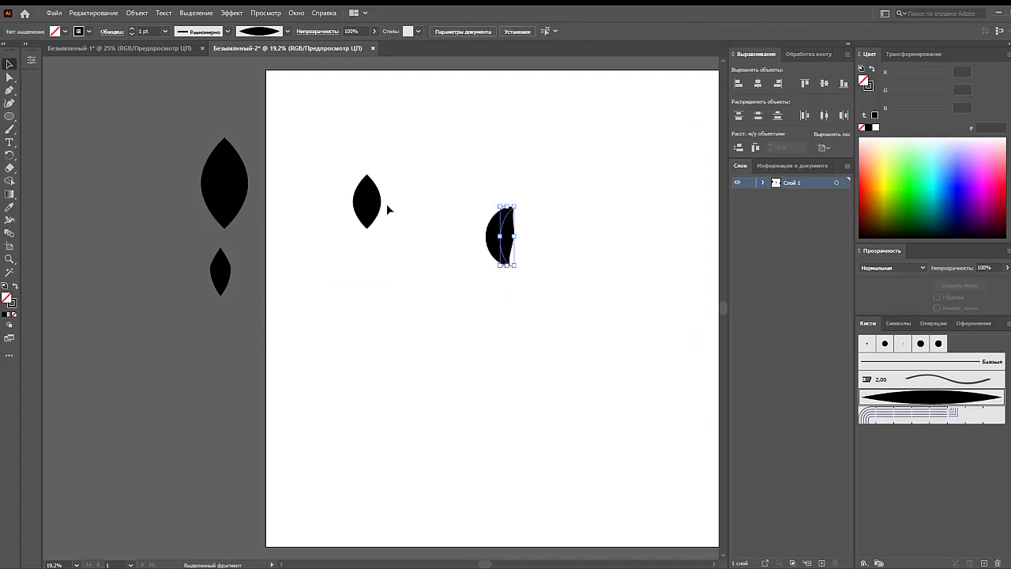
pyautogui.press('Delete')
# Move the small leaf from the page onto the pasteboard below the other two leaves.
pyautogui.moveTo(368, 203); pyautogui.dragTo(222, 346)
pyautogui.click(361, 359)
# Paint an S-curved stem about 198 pt wide and 1168 pt tall in the middle of the page.
pyautogui.click(10, 128)
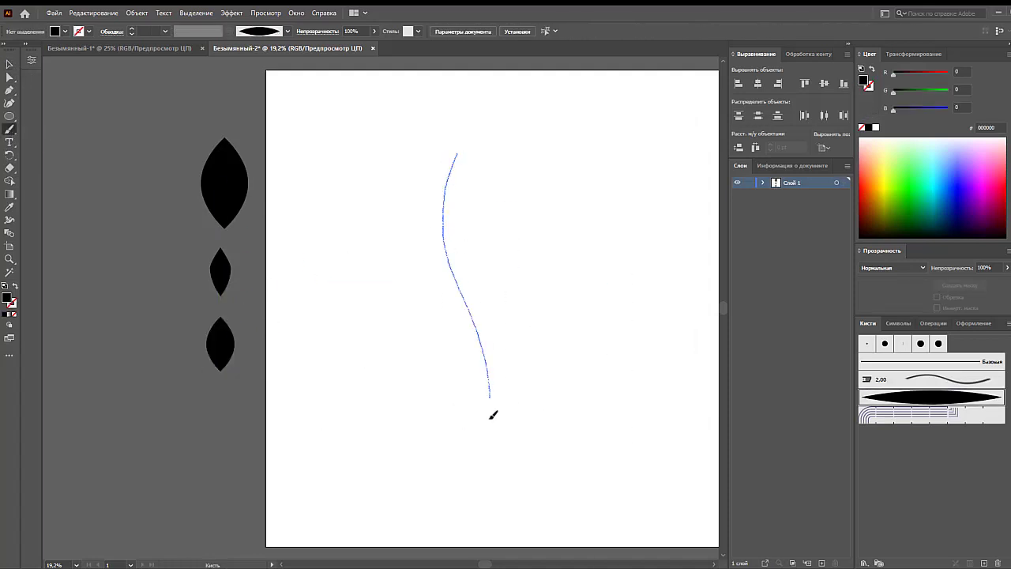
pyautogui.moveTo(493, 415); pyautogui.dragTo(486, 430)
pyautogui.click(9, 65)
pyautogui.moveTo(381, 226)
pyautogui.mouseDown()
pyautogui.moveTo(545, 302)
pyautogui.moveTo(477, 338)
pyautogui.mouseUp()
# Apply the Basic brush to the stem and set its stroke weight to 6 pt.
pyautogui.click(932, 361)
pyautogui.click(562, 301)
pyautogui.click(166, 31)
pyautogui.click(179, 111)
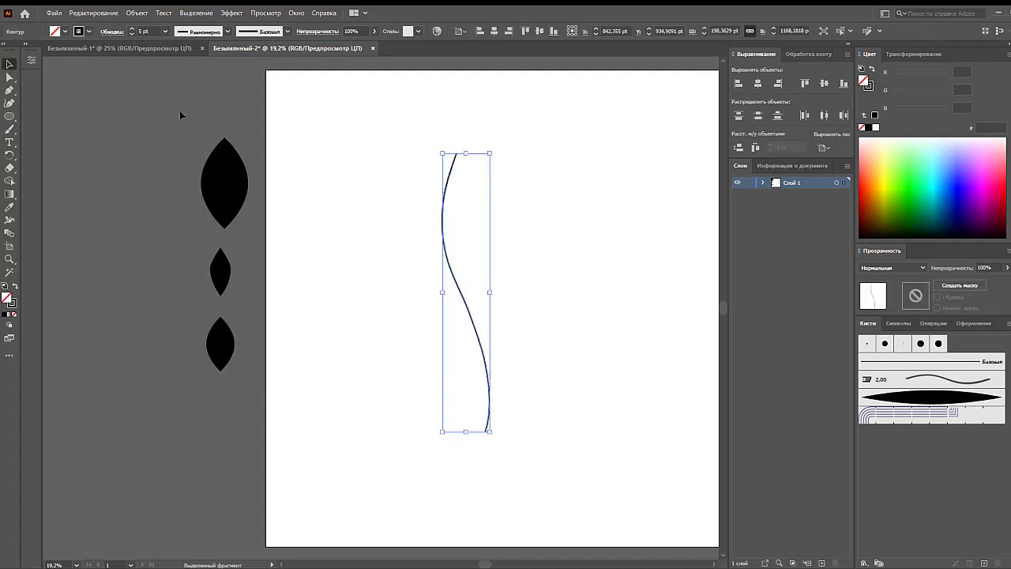
pyautogui.click(166, 31)
pyautogui.click(184, 162)
pyautogui.click(287, 32)
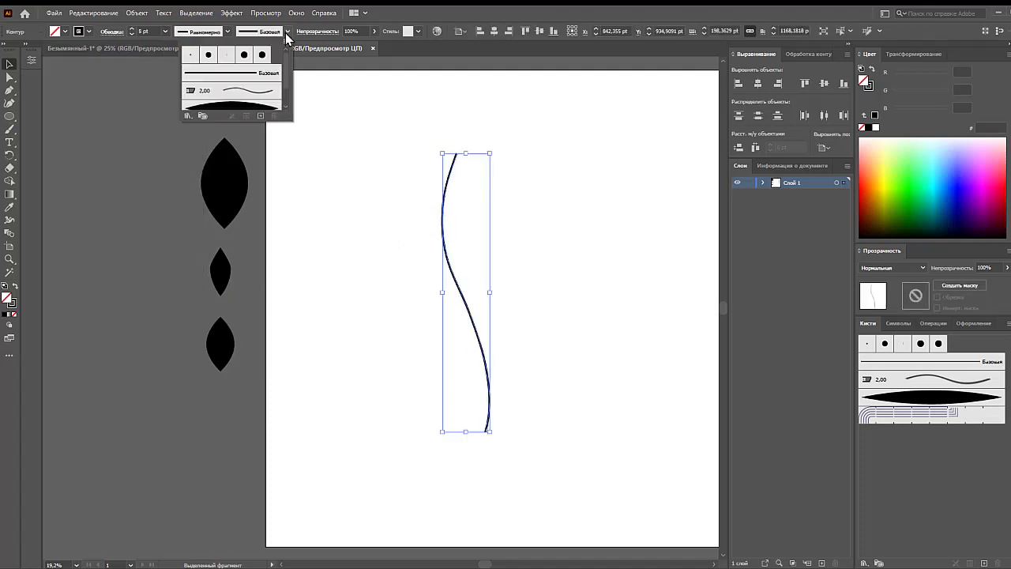
pyautogui.click(305, 87)
# Paint leaves at the tip and along both sides of the stem with the leaf art brush.
pyautogui.click(9, 130)
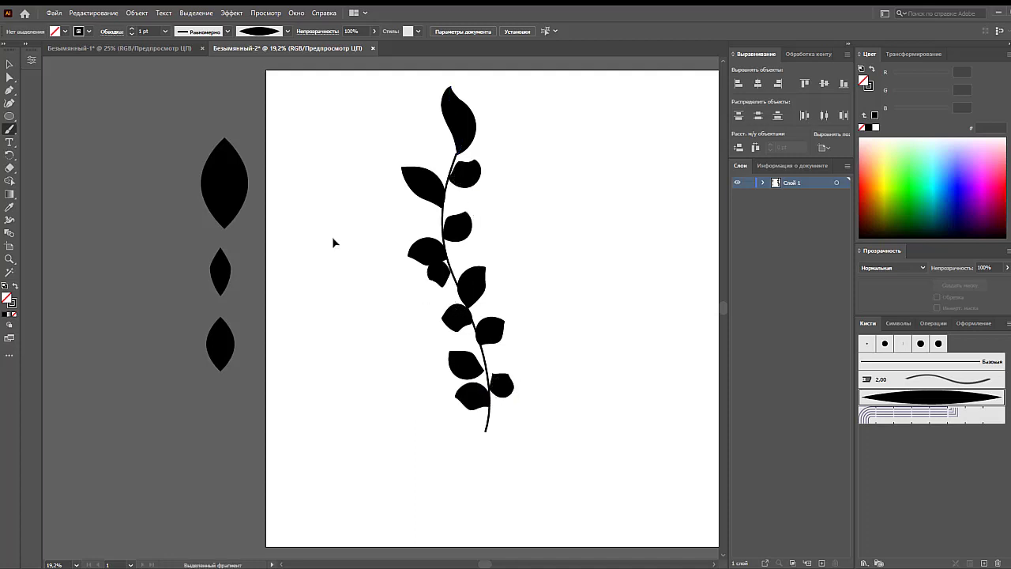
# Scale down the whole leafy branch and duplicate it to the right on the page.
pyautogui.moveTo(390, 116); pyautogui.dragTo(527, 434)
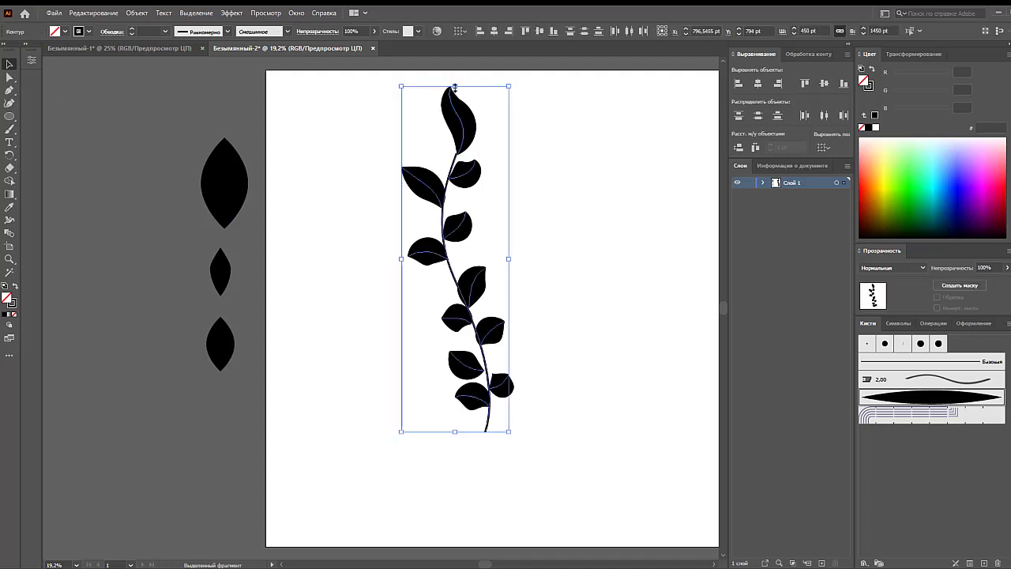
pyautogui.moveTo(455, 87); pyautogui.dragTo(455, 150)
pyautogui.moveTo(464, 226); pyautogui.dragTo(603, 191)
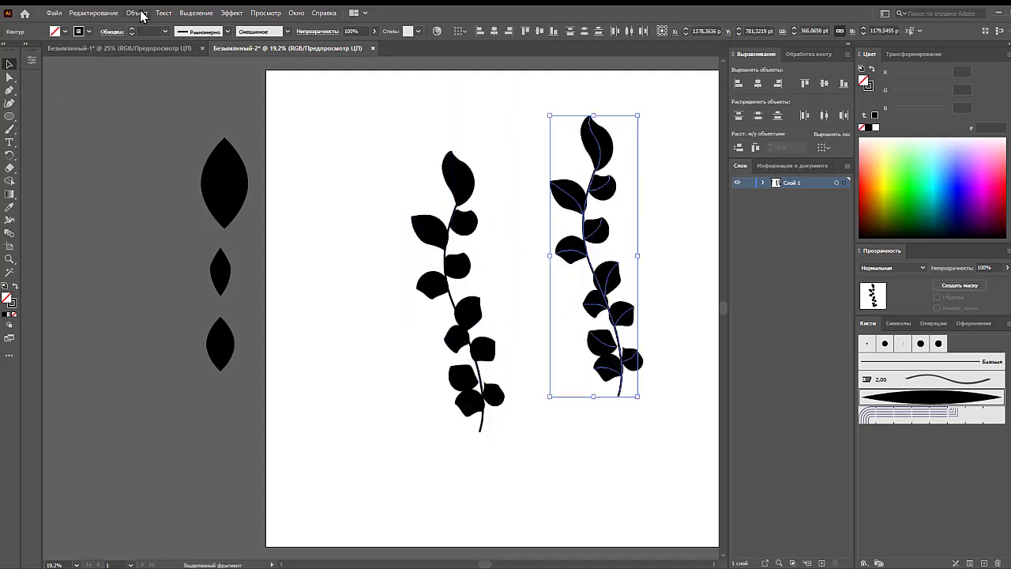
# Expand the appearance of the duplicated branch so its brush strokes become filled shapes.
pyautogui.click(137, 12)
pyautogui.click(181, 153)
pyautogui.click(532, 231)
# Adjust the position, angle and size of individual leaves on the expanded branch.
pyautogui.moveTo(598, 149); pyautogui.dragTo(596, 148)
pyautogui.click(613, 198)
pyautogui.moveTo(606, 191); pyautogui.dragTo(625, 178)
pyautogui.click(635, 347)
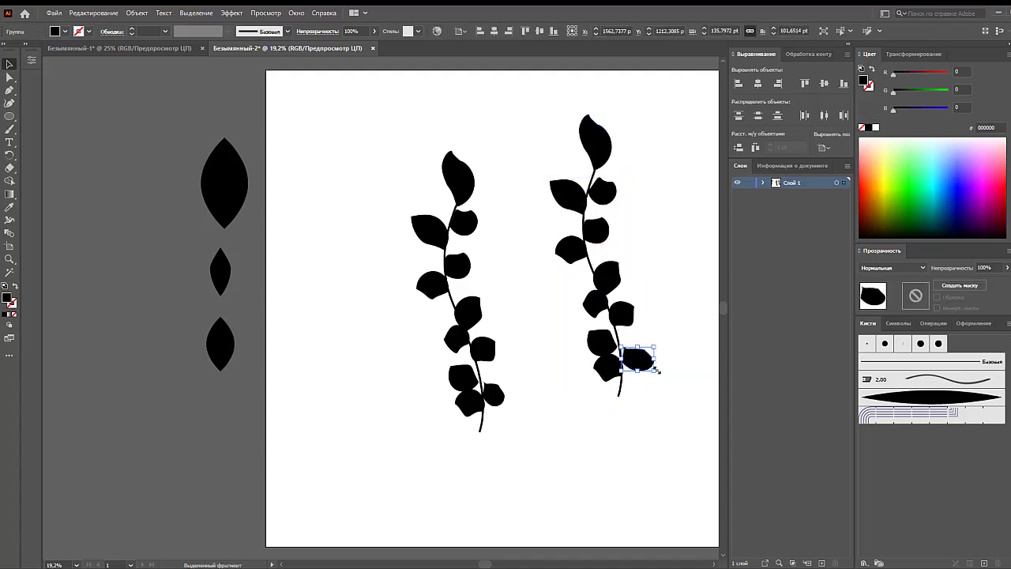
pyautogui.moveTo(642, 363); pyautogui.dragTo(613, 380)
pyautogui.click(666, 375)
pyautogui.moveTo(602, 343); pyautogui.dragTo(602, 345)
pyautogui.click(569, 352)
pyautogui.moveTo(594, 304)
pyautogui.mouseDown()
pyautogui.moveTo(607, 272)
pyautogui.moveTo(604, 315)
pyautogui.moveTo(602, 301)
pyautogui.mouseUp()
pyautogui.click(560, 316)
# Move the original branch off the page onto the pasteboard beside the stored leaves.
pyautogui.click(500, 205)
pyautogui.moveTo(512, 434); pyautogui.dragTo(512, 434)
pyautogui.moveTo(485, 293); pyautogui.dragTo(165, 281)
# Shrink the expanded branch in the lower half of the page and group its parts.
pyautogui.moveTo(501, 139); pyautogui.dragTo(668, 409)
pyautogui.moveTo(610, 192); pyautogui.dragTo(437, 295)
pyautogui.moveTo(428, 219); pyautogui.dragTo(428, 389)
pyautogui.hotkey('ctrl', 'g')
# Rotate the small branch to lean left and arrange copies into a stack of three near the page's bottom edge.
pyautogui.moveTo(453, 506); pyautogui.dragTo(476, 457)
pyautogui.moveTo(441, 454); pyautogui.dragTo(393, 508)
pyautogui.moveTo(394, 507); pyautogui.dragTo(419, 457)
pyautogui.moveTo(442, 385); pyautogui.dragTo(449, 392)
pyautogui.moveTo(424, 449); pyautogui.dragTo(439, 456)
pyautogui.click(266, 322)
# Paint a curved main stem about 347 × 986 pt beside the three branches, using the Basic brush at 6 pt.
pyautogui.click(10, 129)
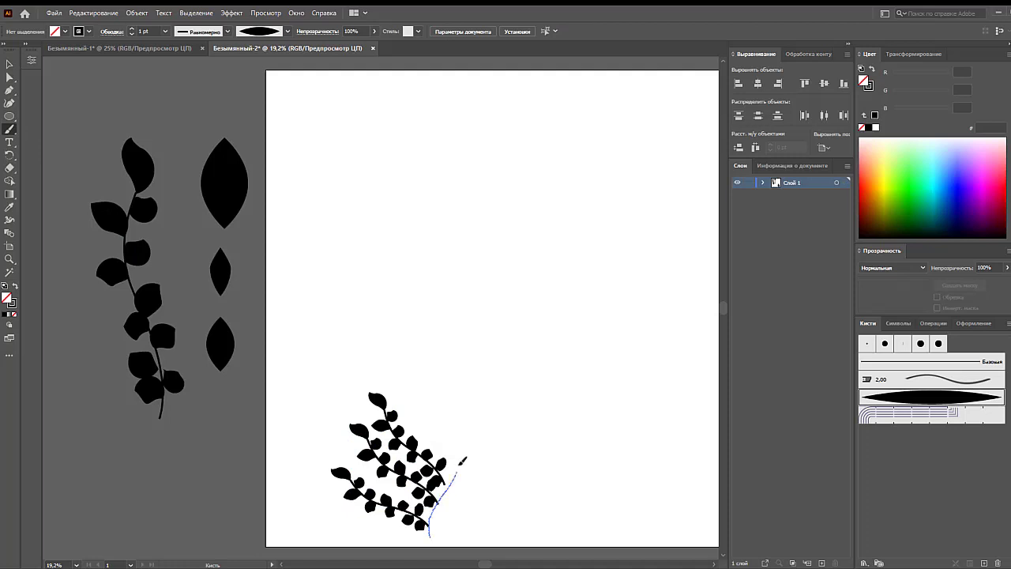
pyautogui.moveTo(394, 309); pyautogui.dragTo(394, 309)
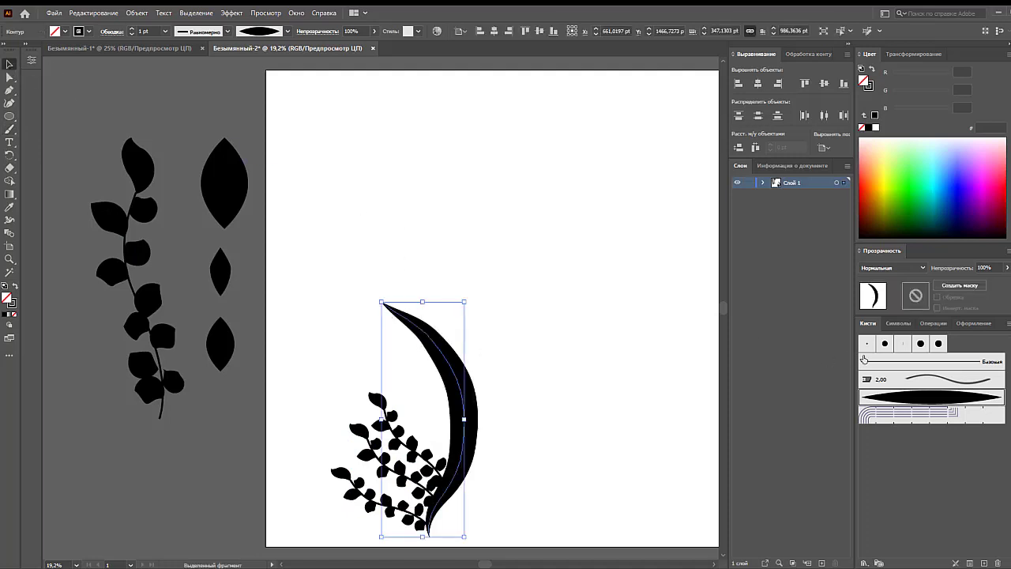
pyautogui.click(865, 361)
pyautogui.click(165, 31)
pyautogui.click(179, 140)
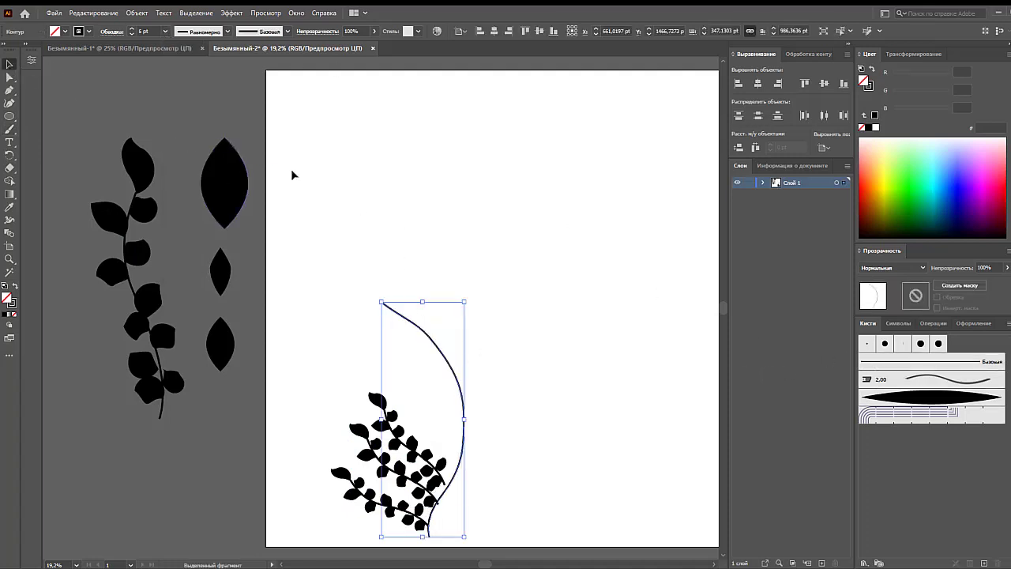
pyautogui.click(427, 260)
# Move the top branch up along the main stem and add a fourth copy above it on the left side.
pyautogui.moveTo(398, 447); pyautogui.dragTo(407, 438)
pyautogui.moveTo(408, 439); pyautogui.dragTo(419, 398)
pyautogui.click(500, 346)
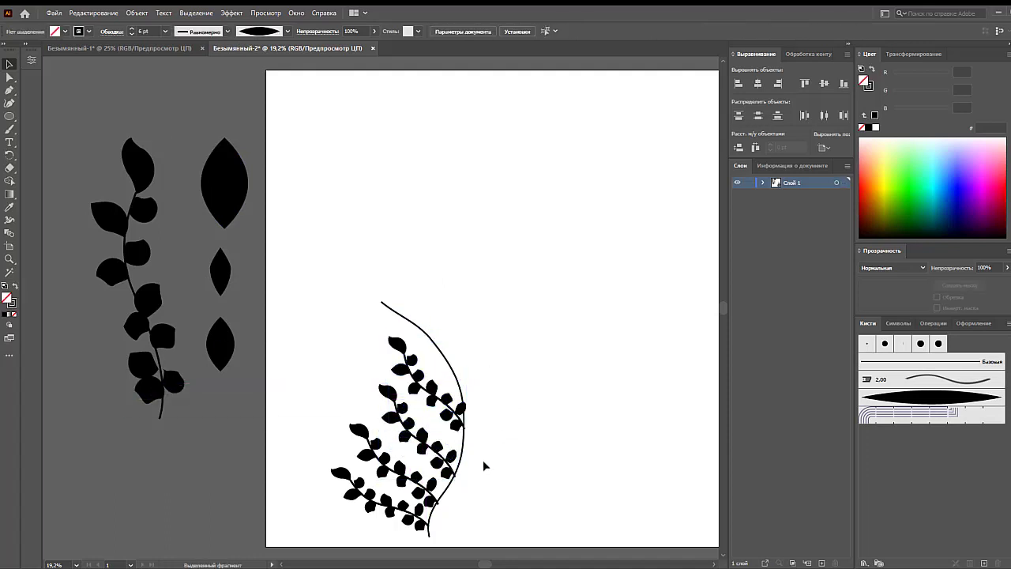
# Set the main stem's stroke weight to 10 pt.
pyautogui.click(457, 479)
pyautogui.click(165, 31)
pyautogui.click(180, 184)
pyautogui.click(496, 338)
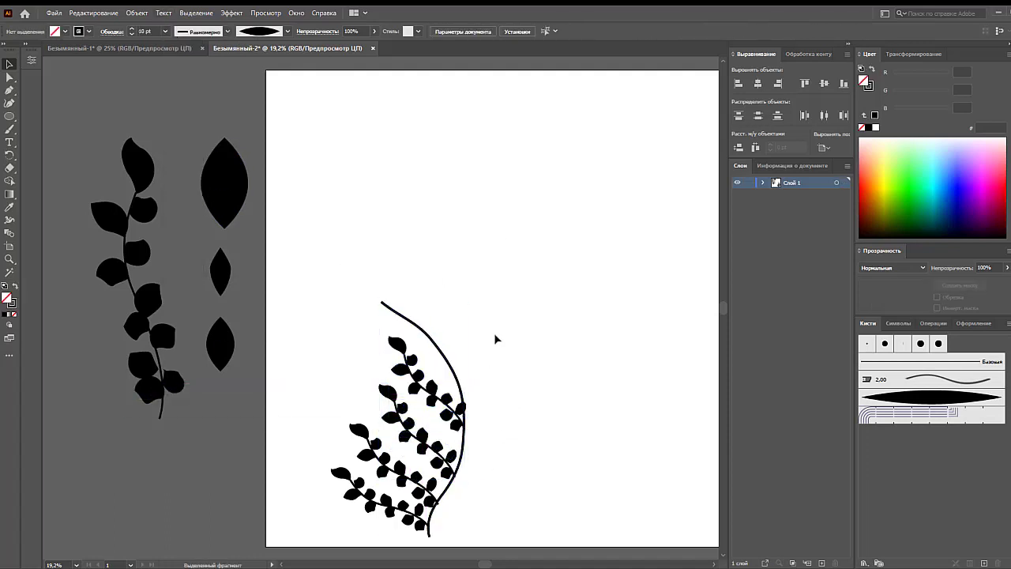
# Duplicate one of the left branches to the right of the main stem and reflect the copy.
pyautogui.rightClick(458, 346)
pyautogui.moveTo(407, 440); pyautogui.dragTo(537, 405)
pyautogui.moveTo(508, 464)
pyautogui.click(649, 505)
pyautogui.click(541, 362)
pyautogui.click(545, 426)
# Try to place the branch copy over the upper part of the main stem, and undo it.
pyautogui.moveTo(518, 444); pyautogui.dragTo(463, 424)
pyautogui.click(494, 402)
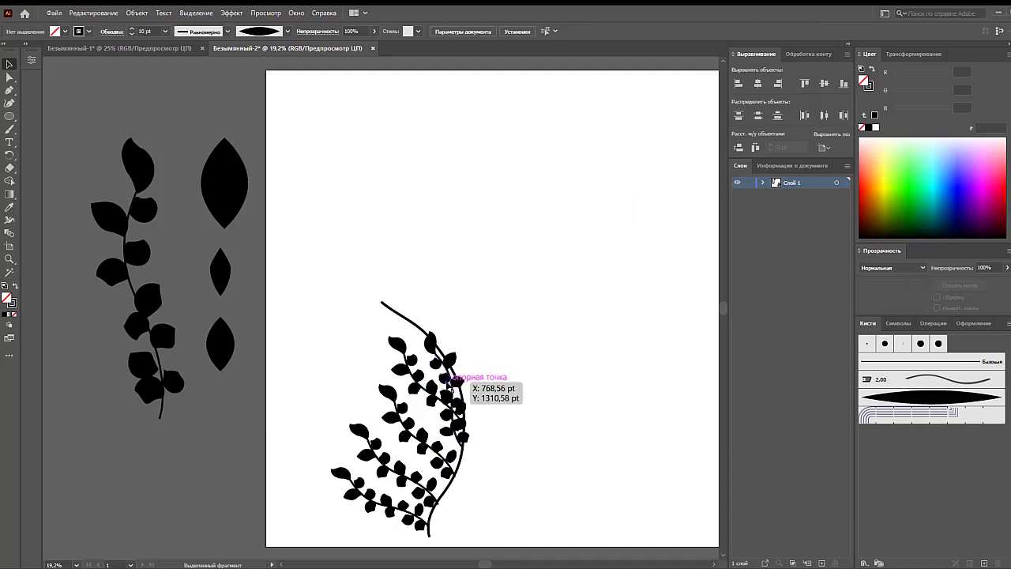
pyautogui.click(452, 382)
pyautogui.hotkey('ctrl', 'z')
pyautogui.hotkey('ctrl', 'z')
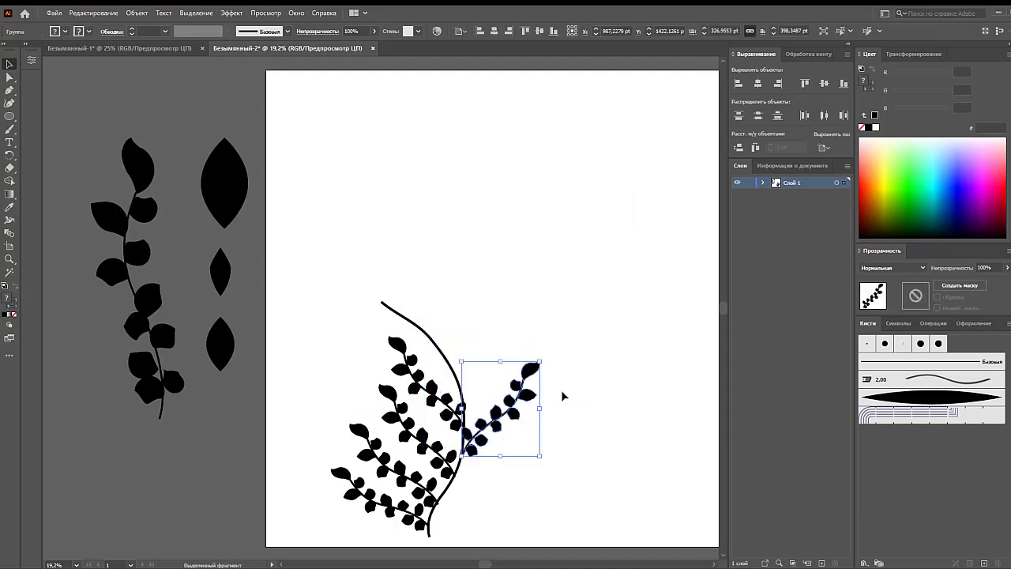
# Duplicate the mirrored branch up and down the main stem's right side to make four right-hand branches.
pyautogui.click(561, 396)
pyautogui.moveTo(504, 415); pyautogui.dragTo(495, 343)
pyautogui.click(547, 432)
pyautogui.moveTo(468, 456); pyautogui.dragTo(462, 503)
pyautogui.click(497, 457)
pyautogui.click(531, 501)
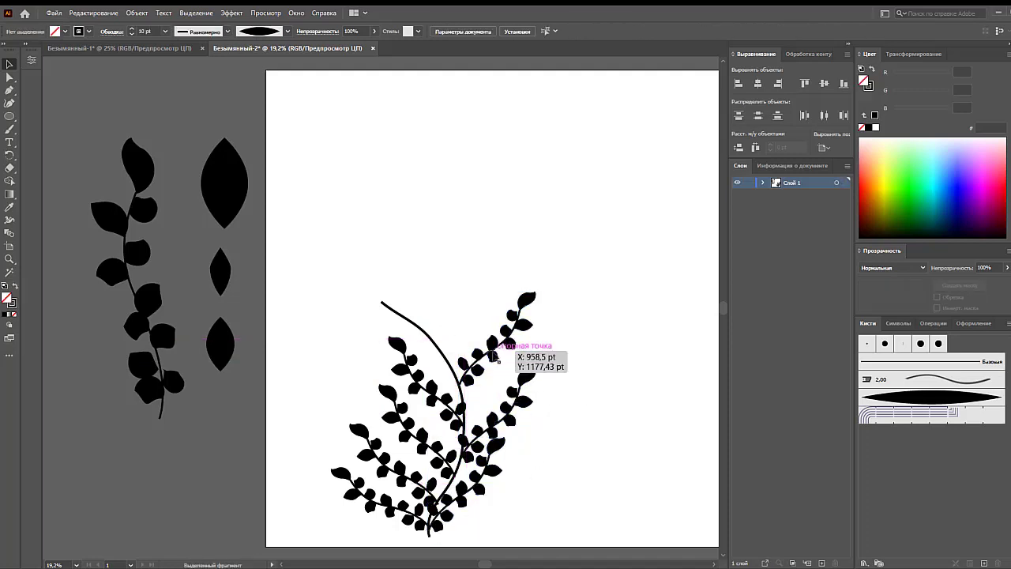
pyautogui.moveTo(493, 358); pyautogui.dragTo(505, 387)
pyautogui.click(567, 359)
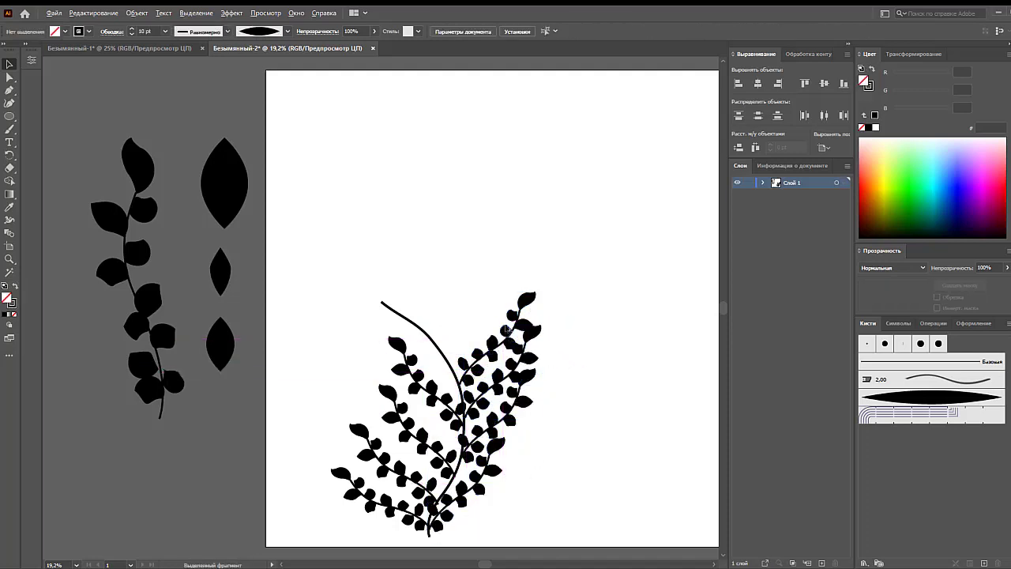
# Copy a right-hand branch into the empty area above the plant and remove one copy's lower leaves and stem.
pyautogui.moveTo(506, 329); pyautogui.dragTo(364, 139)
pyautogui.click(522, 186)
pyautogui.click(9, 169)
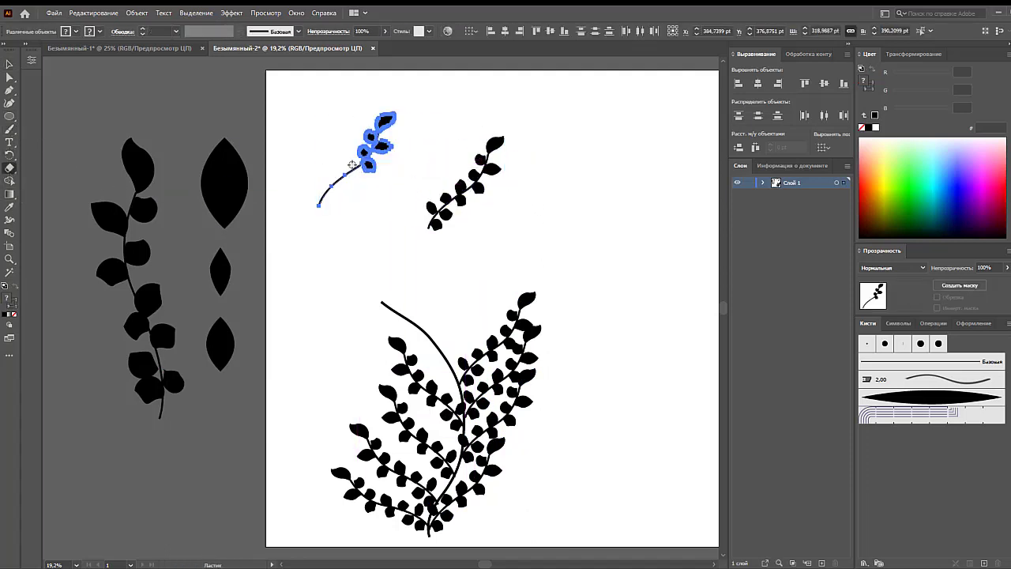
pyautogui.click(10, 63)
pyautogui.press('a')
pyautogui.moveTo(308, 178); pyautogui.dragTo(329, 199)
pyautogui.press('Delete')
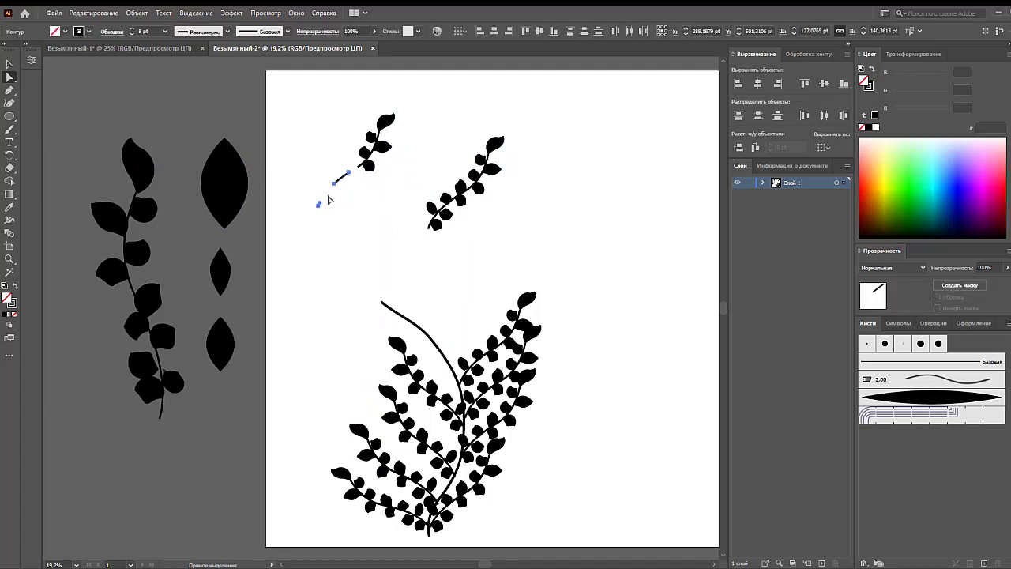
pyautogui.moveTo(325, 162); pyautogui.dragTo(345, 189)
pyautogui.press('Delete')
# Group the remaining leafy tip and move the short branch to the upper end of the main stem.
pyautogui.moveTo(339, 193); pyautogui.dragTo(408, 98)
pyautogui.hotkey('ctrl', 'g')
pyautogui.moveTo(385, 148); pyautogui.dragTo(416, 285)
pyautogui.hotkey('ctrl', 'z')
pyautogui.press('v')
pyautogui.moveTo(337, 114); pyautogui.dragTo(403, 185)
pyautogui.moveTo(381, 148); pyautogui.dragTo(405, 285)
# Duplicate and rotate the short branch so two upright copies grow from the upper part of the main stem.
pyautogui.moveTo(430, 283); pyautogui.dragTo(464, 324)
pyautogui.click(437, 289)
pyautogui.moveTo(476, 282); pyautogui.dragTo(424, 306)
pyautogui.moveTo(424, 307); pyautogui.dragTo(461, 335)
pyautogui.click(470, 291)
pyautogui.click(482, 296)
# Reflect the uppermost short branch across the vertical axis and seat it on the main stem.
pyautogui.rightClick(429, 299)
pyautogui.moveTo(468, 422)
pyautogui.click(598, 461)
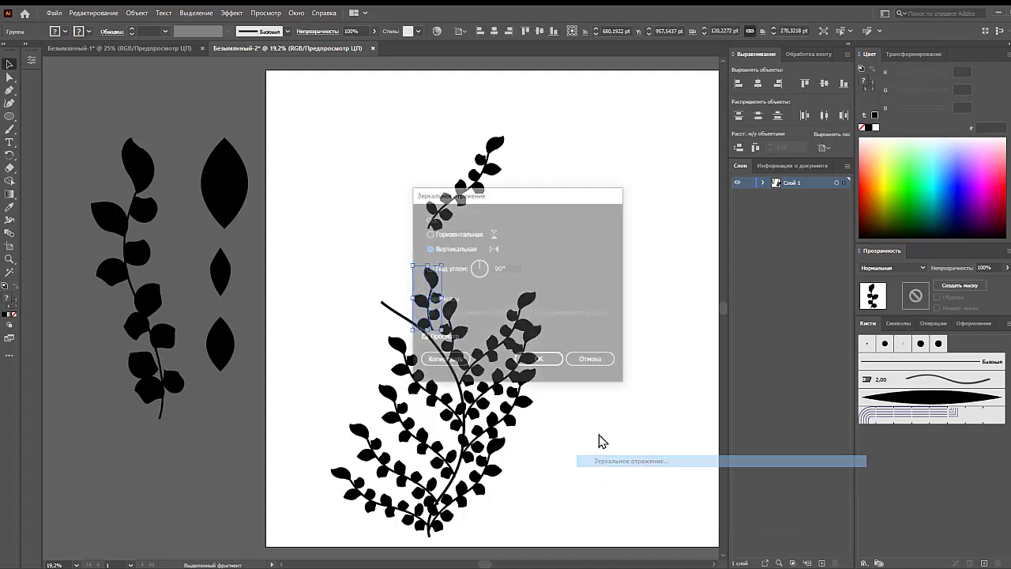
pyautogui.click(540, 358)
pyautogui.moveTo(436, 298)
pyautogui.mouseDown()
pyautogui.moveTo(421, 297)
pyautogui.moveTo(431, 301)
pyautogui.mouseUp()
pyautogui.click(433, 272)
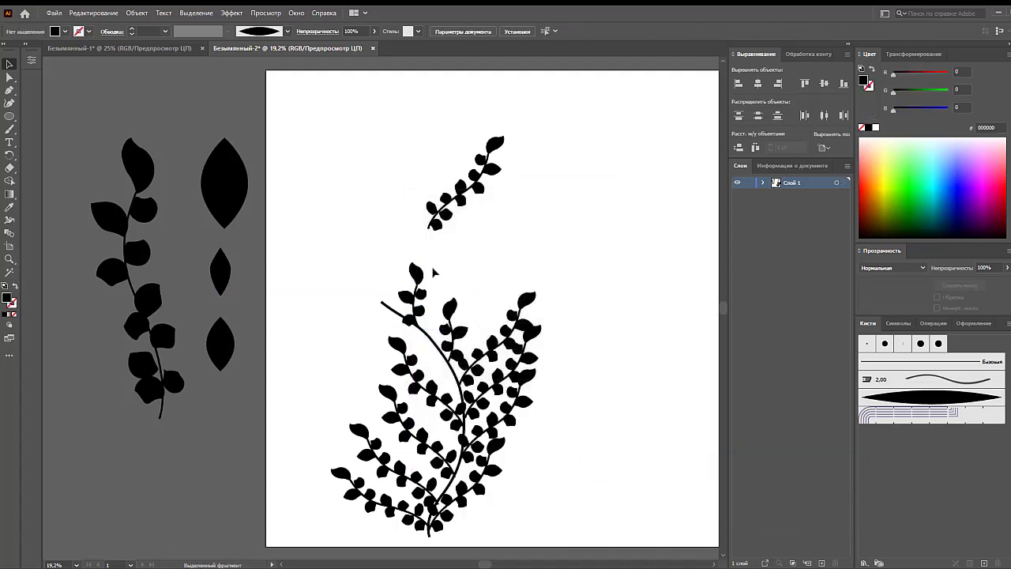
# Duplicate the spare branch, strip the copy's upper leaves and put a single leaf at its tip.
pyautogui.moveTo(471, 198); pyautogui.dragTo(384, 199)
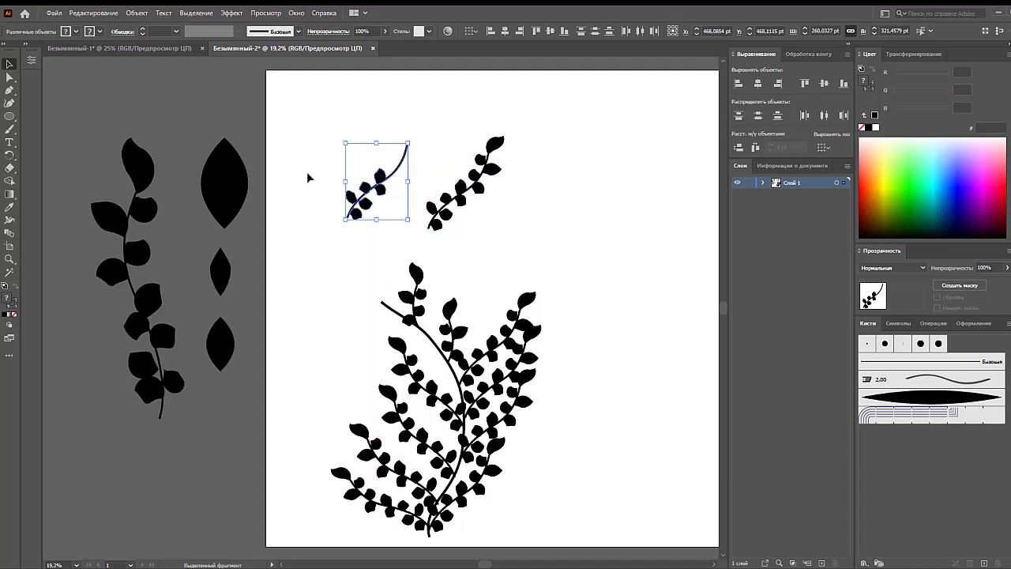
pyautogui.click(308, 174)
pyautogui.moveTo(499, 143); pyautogui.dragTo(414, 135)
# Attach the sparse branch to the upper right of the main stem and reposition the neighbouring right-hand branches.
pyautogui.moveTo(383, 190); pyautogui.dragTo(500, 327)
pyautogui.click(526, 276)
pyautogui.click(458, 333)
pyautogui.click(514, 270)
pyautogui.click(561, 298)
pyautogui.click(561, 305)
pyautogui.moveTo(509, 377); pyautogui.dragTo(512, 368)
pyautogui.click(582, 356)
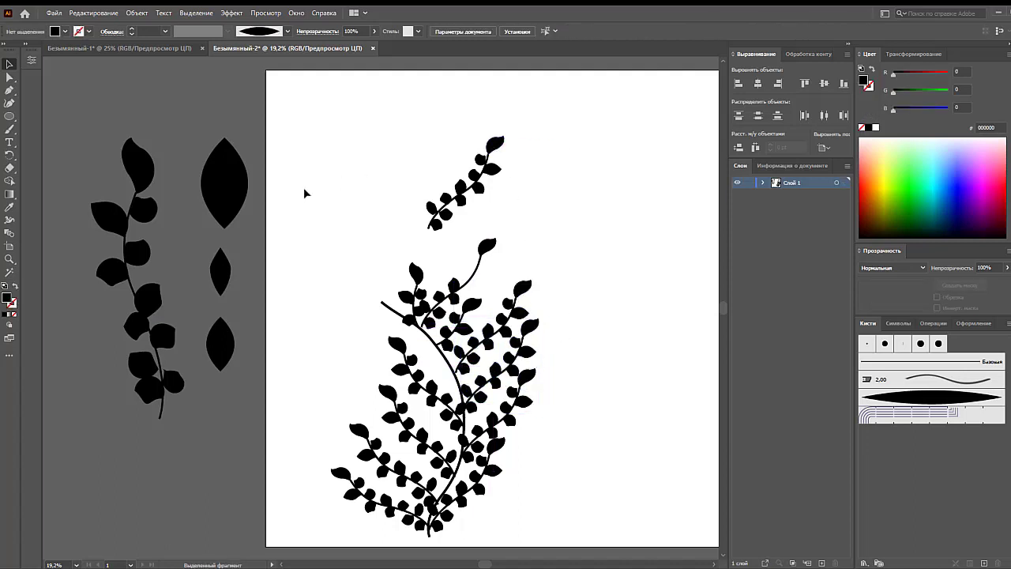
pyautogui.click(341, 161)
pyautogui.moveTo(494, 171); pyautogui.dragTo(366, 242)
pyautogui.hotkey('ctrl', 'z')
pyautogui.click(534, 247)
# Copy a leaf from the spare branch, rotate it and fit it onto the main stem's upper tip.
pyautogui.keyDown('alt'); pyautogui.moveTo(496, 173); pyautogui.dragTo(412, 288); pyautogui.keyUp('alt')
pyautogui.click(337, 264)
pyautogui.click(363, 276)
pyautogui.click(352, 272)
pyautogui.click(326, 286)
pyautogui.click(372, 288)
pyautogui.click(342, 291)
pyautogui.click(349, 294)
pyautogui.click(389, 317)
pyautogui.click(445, 282)
pyautogui.click(437, 271)
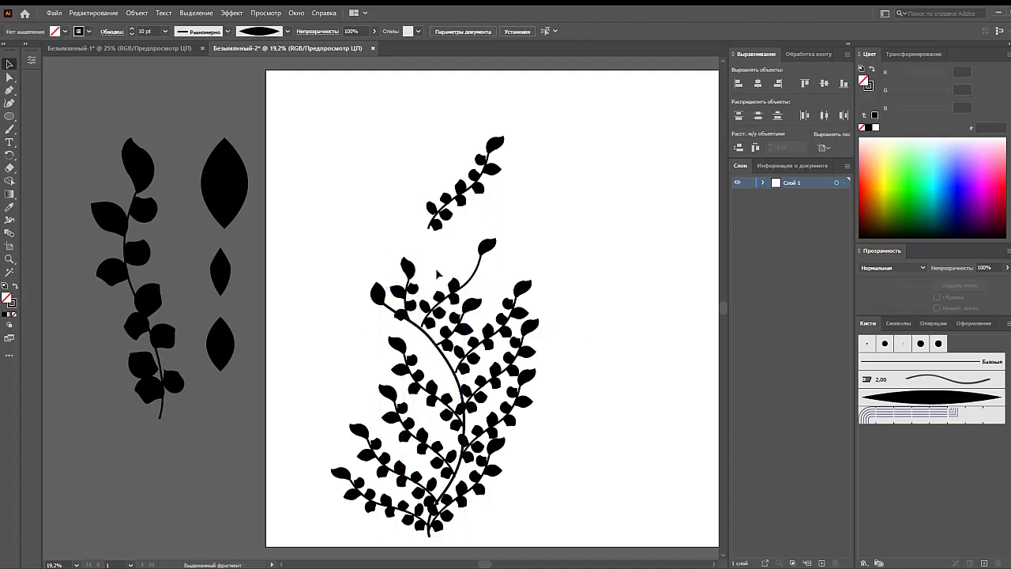
# Set the main stem's stroke weight to 18 pt.
pyautogui.click(448, 353)
pyautogui.click(165, 30)
pyautogui.click(181, 233)
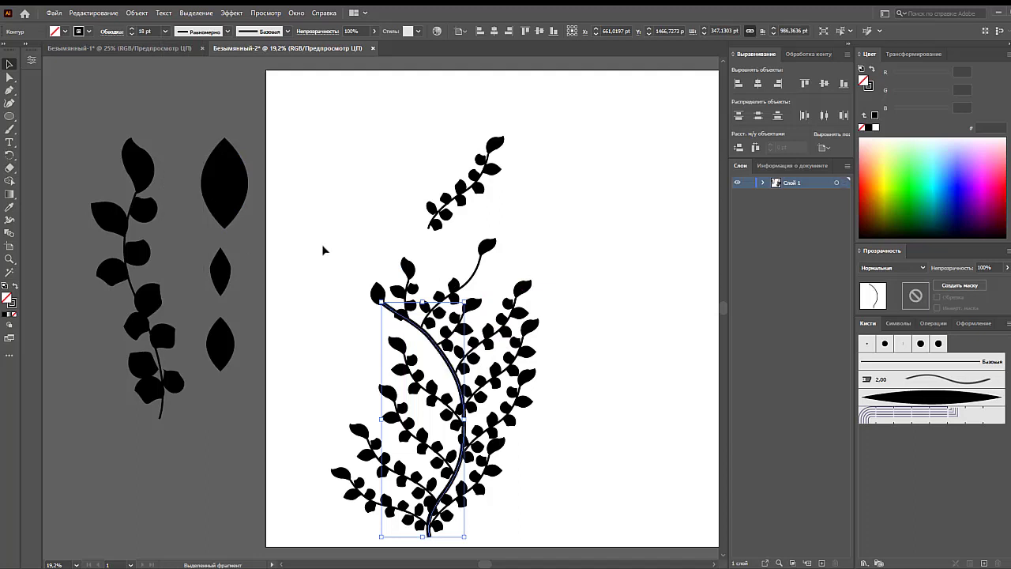
pyautogui.click(312, 233)
# Duplicate the topmost short branch, rotate the copy and place it on the main stem's upper left side.
pyautogui.moveTo(408, 280); pyautogui.dragTo(364, 331)
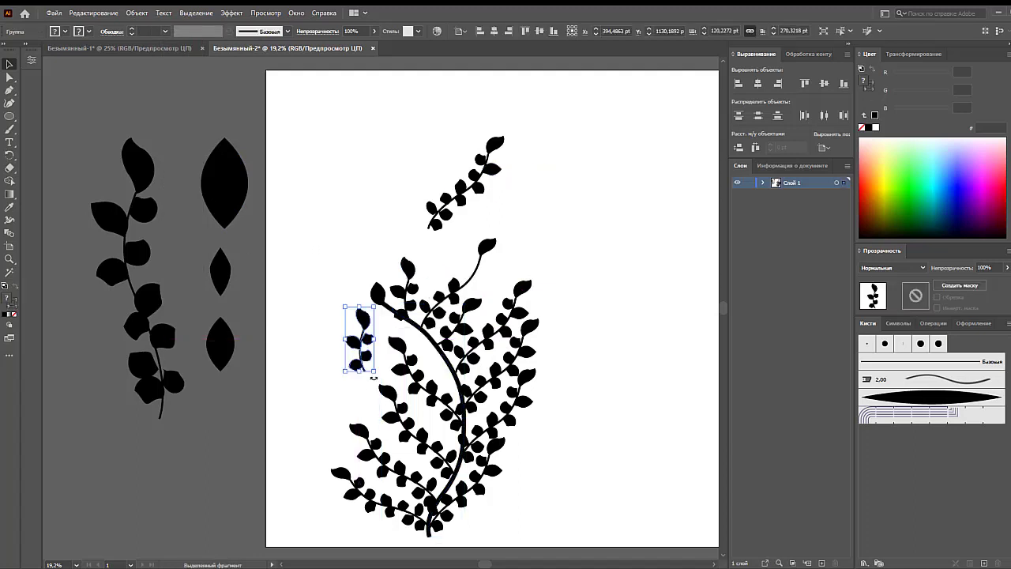
pyautogui.moveTo(377, 375); pyautogui.dragTo(405, 332)
pyautogui.moveTo(386, 349); pyautogui.dragTo(410, 333)
pyautogui.moveTo(353, 322); pyautogui.dragTo(407, 329)
pyautogui.click(383, 338)
# Scale down the short branches at the stem's top and add another small copy lower on its left side.
pyautogui.click(408, 271)
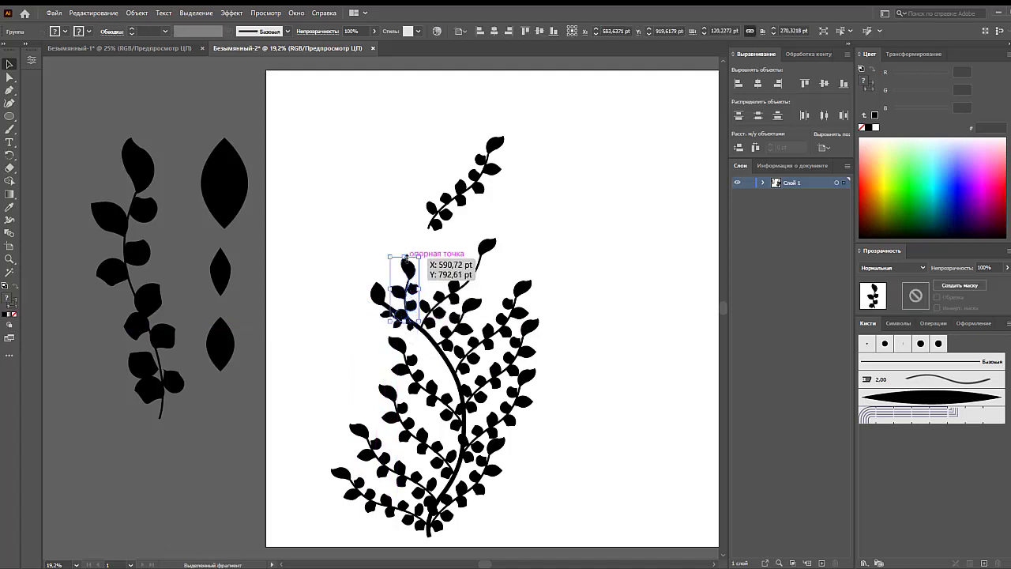
pyautogui.moveTo(405, 256); pyautogui.dragTo(406, 275)
pyautogui.click(424, 274)
pyautogui.click(408, 325)
pyautogui.click(382, 350)
pyautogui.moveTo(383, 352); pyautogui.dragTo(447, 375)
pyautogui.click(571, 398)
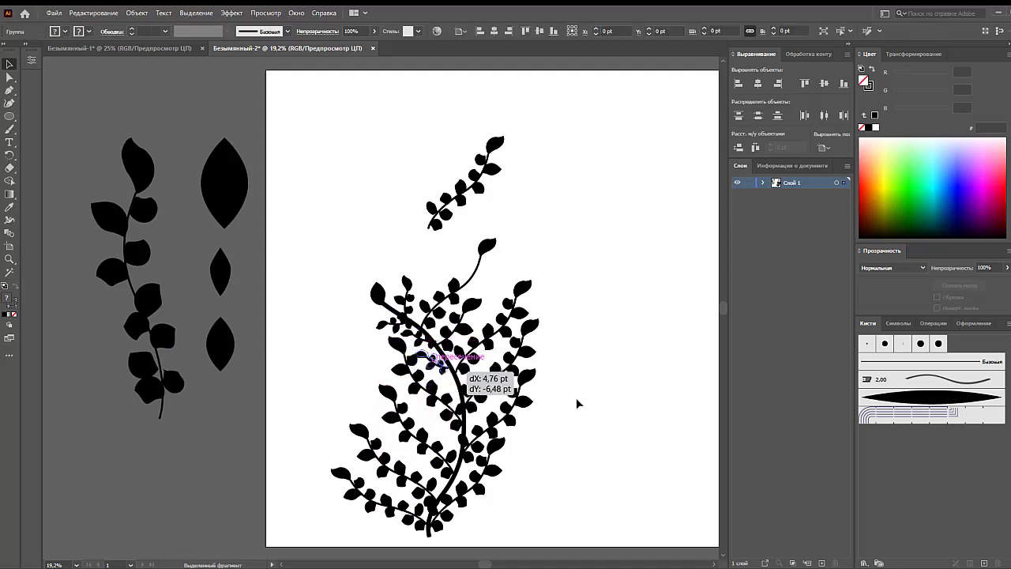
# Move the spare branch off the artboard near the leaf shapes and group the whole plant.
pyautogui.click(577, 404)
pyautogui.moveTo(435, 227); pyautogui.dragTo(435, 227)
pyautogui.moveTo(482, 180); pyautogui.dragTo(226, 99)
pyautogui.moveTo(322, 237); pyautogui.dragTo(561, 519)
pyautogui.click(598, 474)
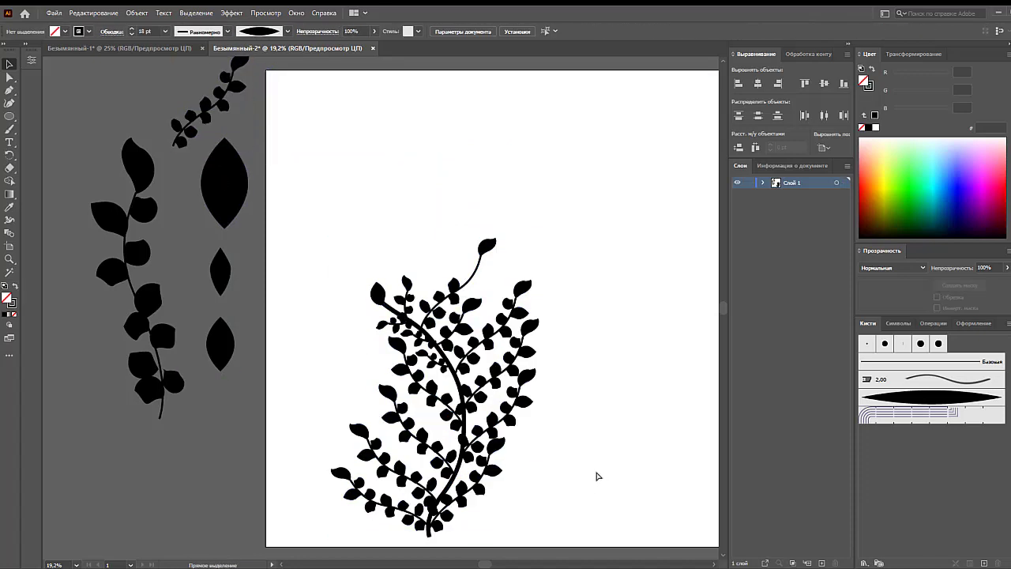
# Move the plant to the artboard's lower-right corner and duplicate it into the upper-left corner.
pyautogui.hotkey('ctrl', '-')
pyautogui.moveTo(453, 425); pyautogui.dragTo(654, 476)
pyautogui.click(484, 439)
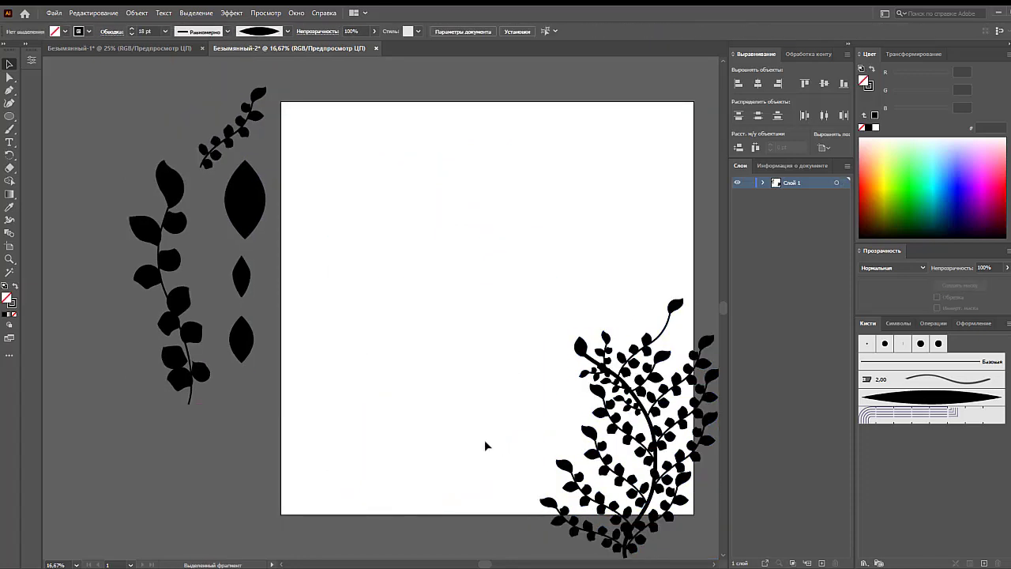
pyautogui.moveTo(492, 451); pyautogui.dragTo(442, 440)
pyautogui.moveTo(618, 452); pyautogui.dragTo(369, 242)
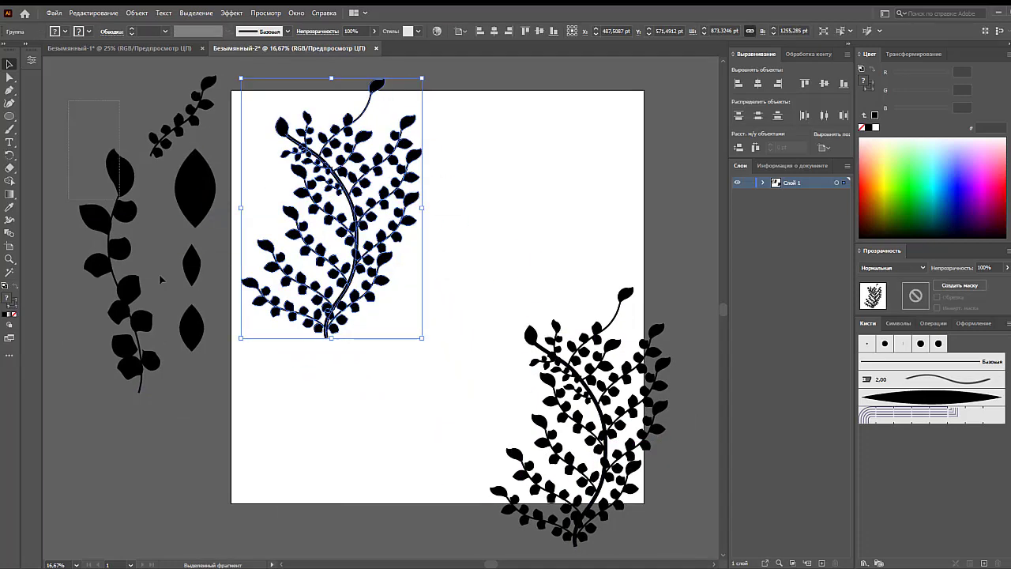
# Delete the spare branches and leaf shapes beside the artboard.
pyautogui.moveTo(151, 299); pyautogui.dragTo(87, 235)
pyautogui.press('Delete')
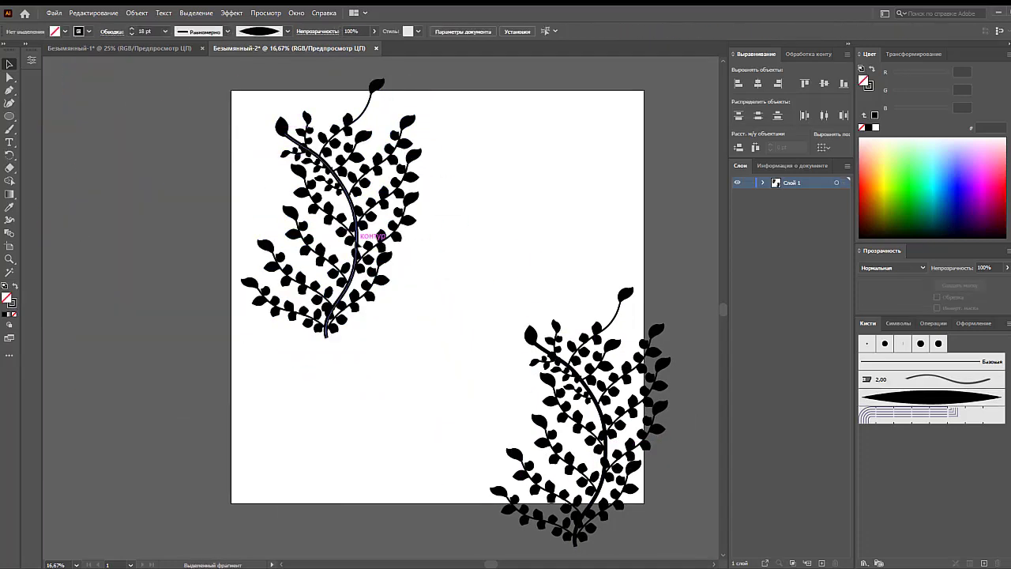
# Place upside-down copies of the plant at the artboard's lower left and upper right.
pyautogui.moveTo(356, 237); pyautogui.dragTo(388, 452)
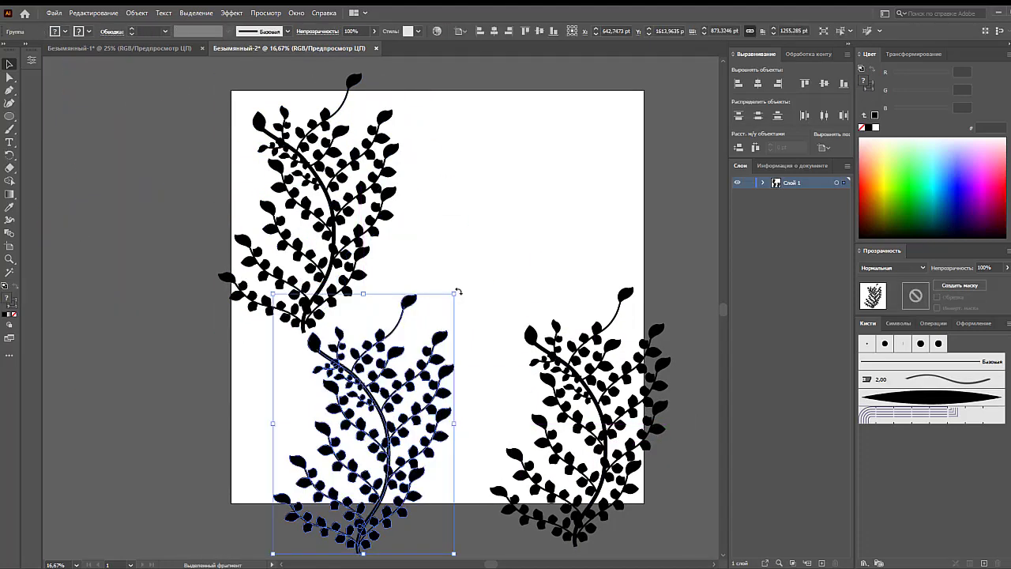
pyautogui.moveTo(458, 292); pyautogui.dragTo(273, 552)
pyautogui.moveTo(345, 349); pyautogui.dragTo(641, 129)
pyautogui.click(415, 328)
pyautogui.click(675, 209)
pyautogui.scroll(2, 482, 221)
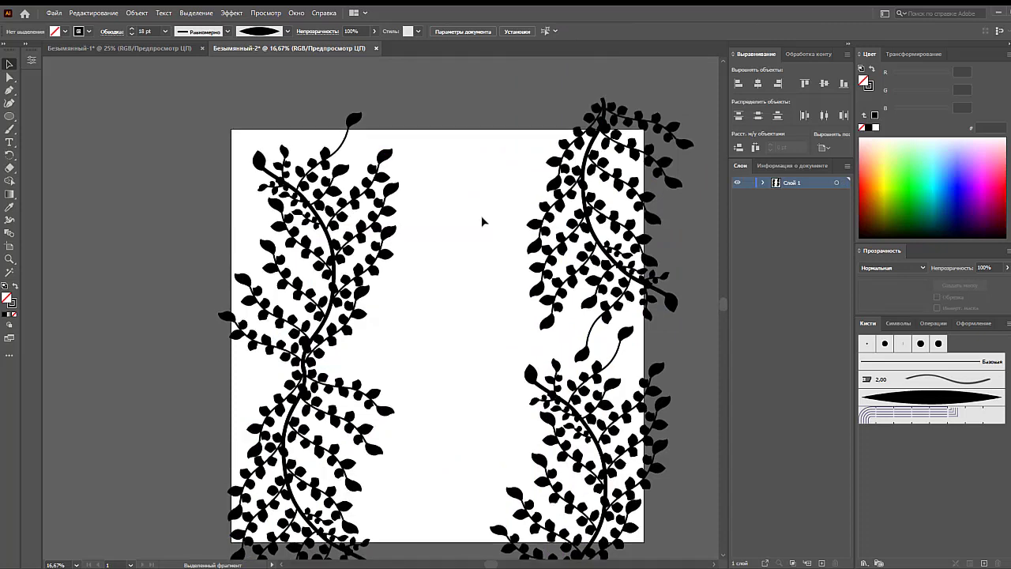
# Duplicate the upper-left plant to the empty area left of the artboard as a spare.
pyautogui.moveTo(322, 224); pyautogui.dragTo(153, 196)
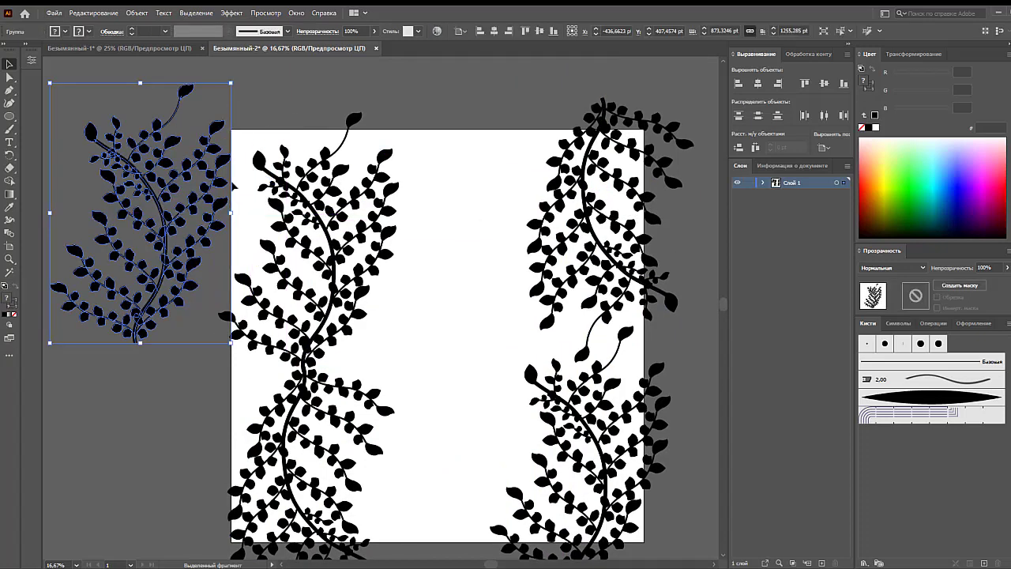
pyautogui.moveTo(222, 184); pyautogui.dragTo(209, 181)
pyautogui.click(318, 113)
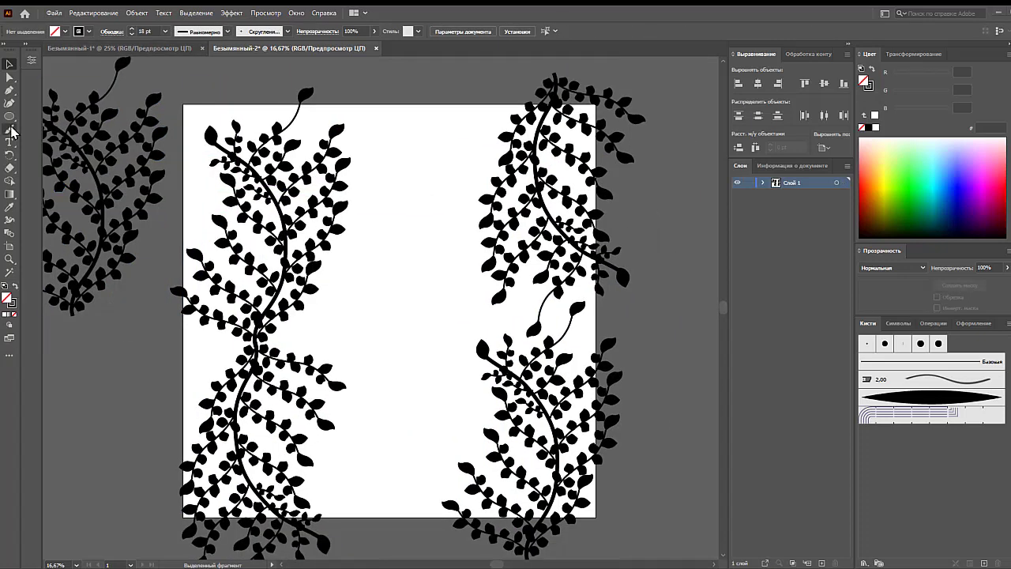
# Draw a square of about 2001 pt covering the artboard and fill it light blue without a stroke.
pyautogui.moveTo(10, 116); pyautogui.dragTo(47, 112)
pyautogui.moveTo(183, 105)
pyautogui.mouseDown()
pyautogui.moveTo(608, 513)
pyautogui.moveTo(595, 517)
pyautogui.mouseUp()
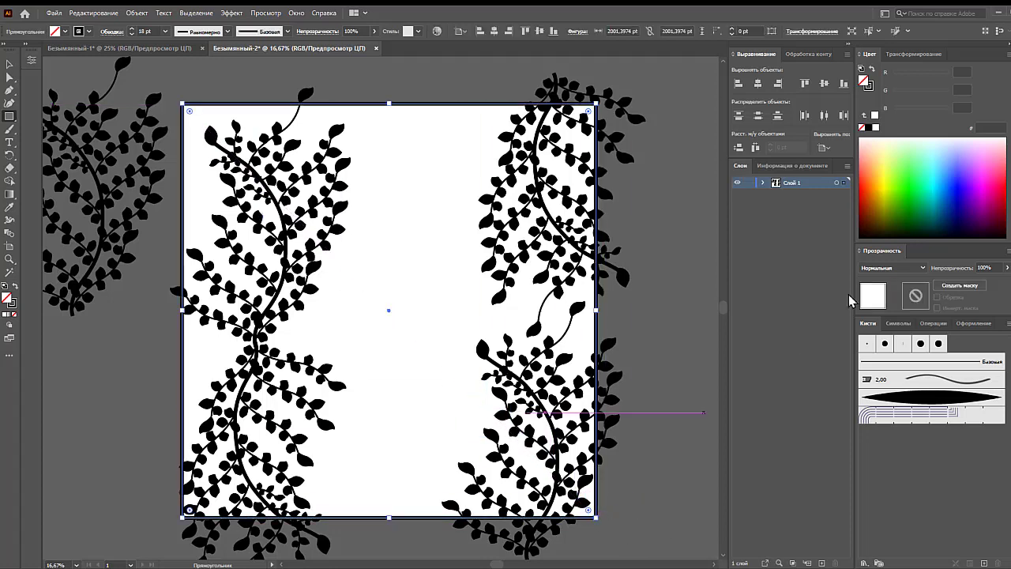
pyautogui.click(862, 129)
pyautogui.click(862, 81)
pyautogui.click(943, 153)
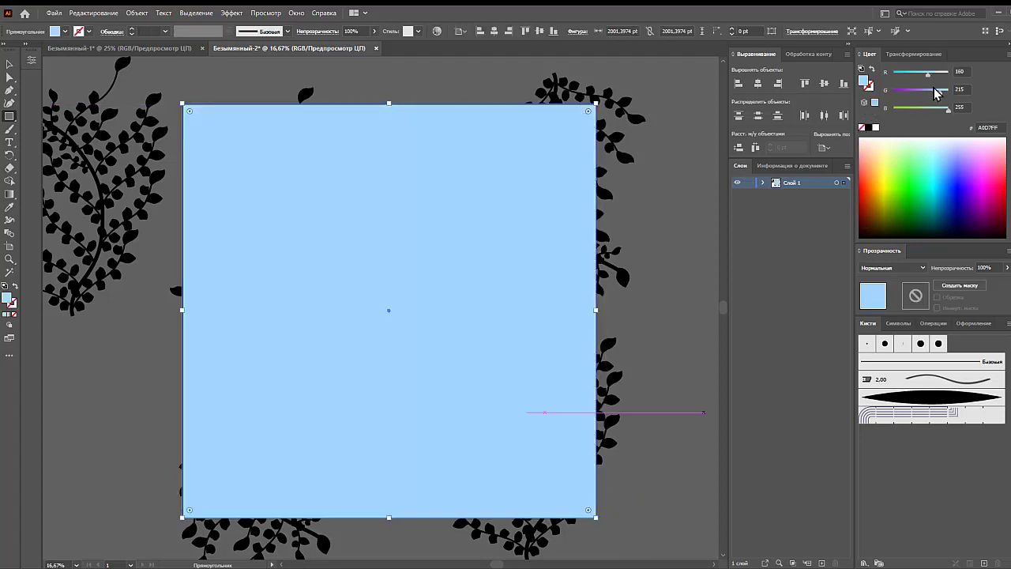
# Send the blue square behind the plants and lighten its fill to RGB 181, 224, 255.
pyautogui.moveTo(938, 93)
pyautogui.mouseDown()
pyautogui.moveTo(919, 76)
pyautogui.moveTo(939, 94)
pyautogui.mouseUp()
pyautogui.hotkey('ctrl', 'shift', '[')
pyautogui.moveTo(921, 76); pyautogui.dragTo(942, 93)
pyautogui.click(10, 65)
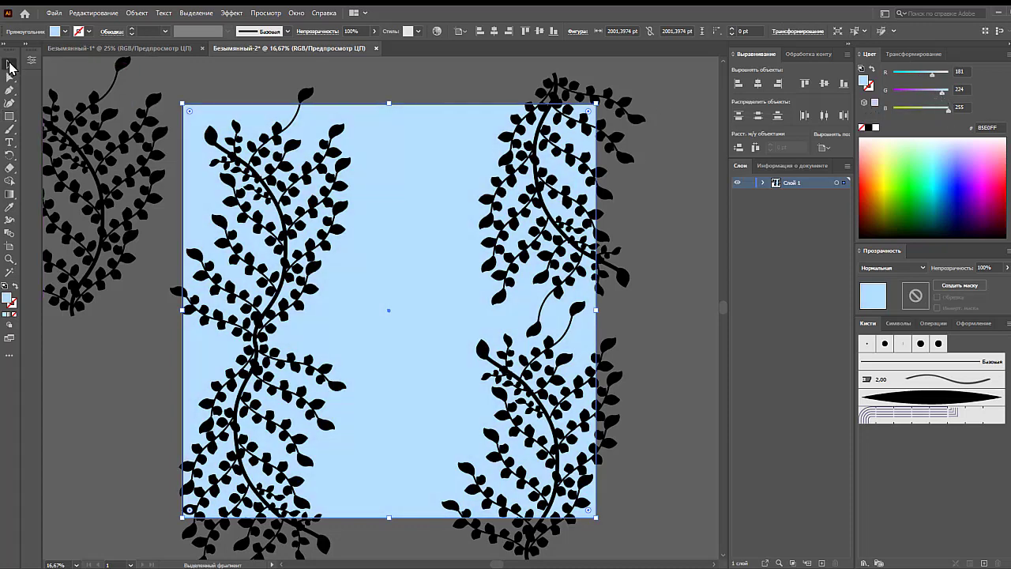
# Expand the four plants on the artboard into shapes and fill them white.
pyautogui.click(223, 97)
pyautogui.hotkey('ctrl', 'a')
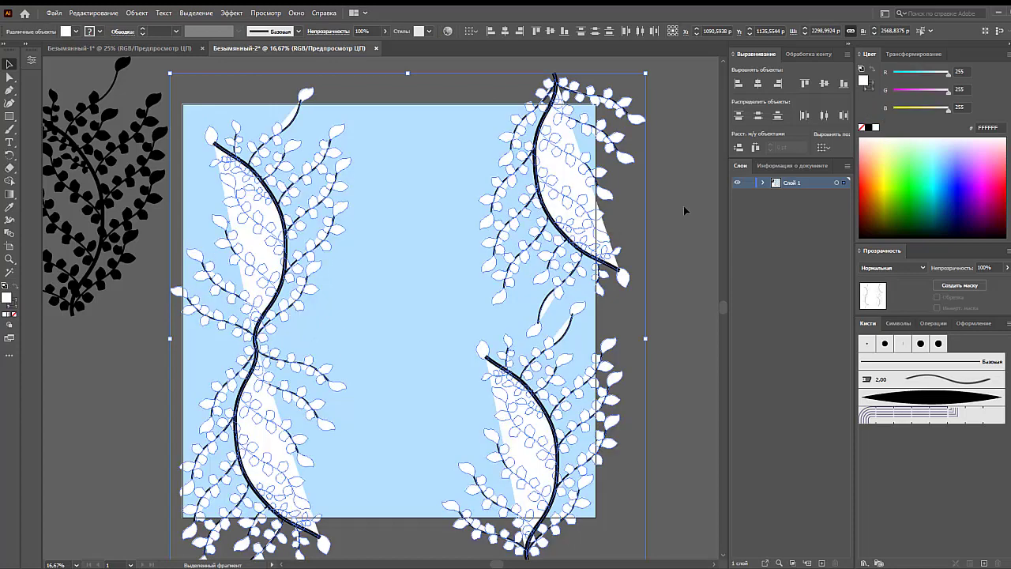
pyautogui.click(137, 13)
pyautogui.click(176, 145)
pyautogui.press('Return')
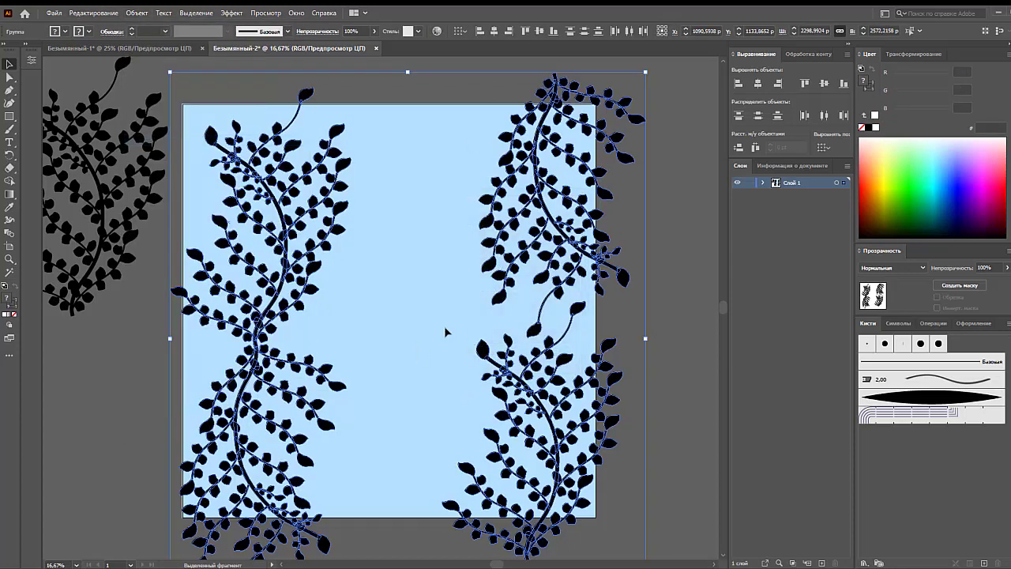
pyautogui.click(875, 127)
pyautogui.click(693, 245)
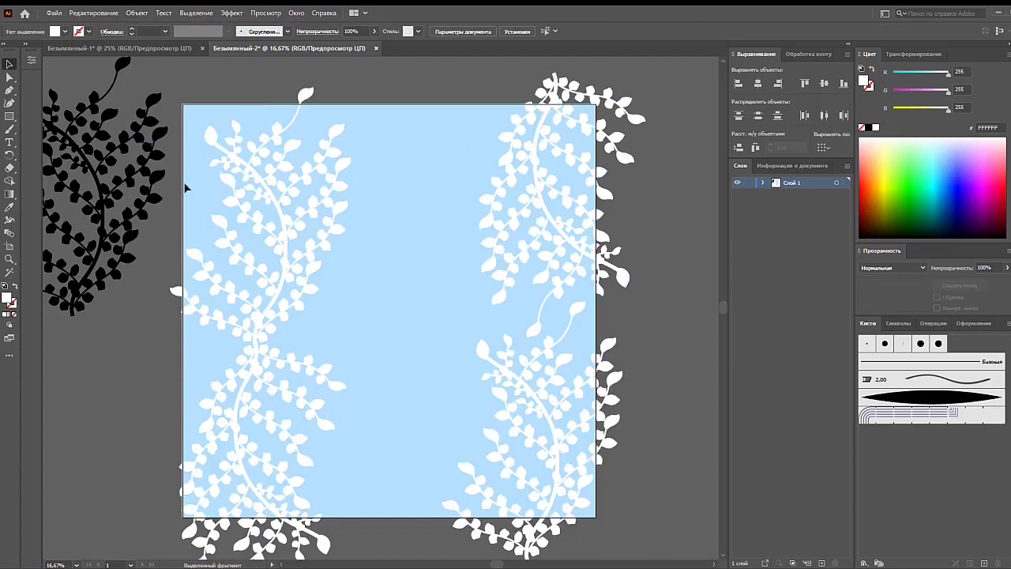
# Duplicate the spare black plant onto the upper part of the artboard.
pyautogui.click(113, 196)
pyautogui.moveTo(115, 196); pyautogui.dragTo(438, 250)
pyautogui.click(170, 162)
pyautogui.moveTo(158, 150); pyautogui.dragTo(428, 175)
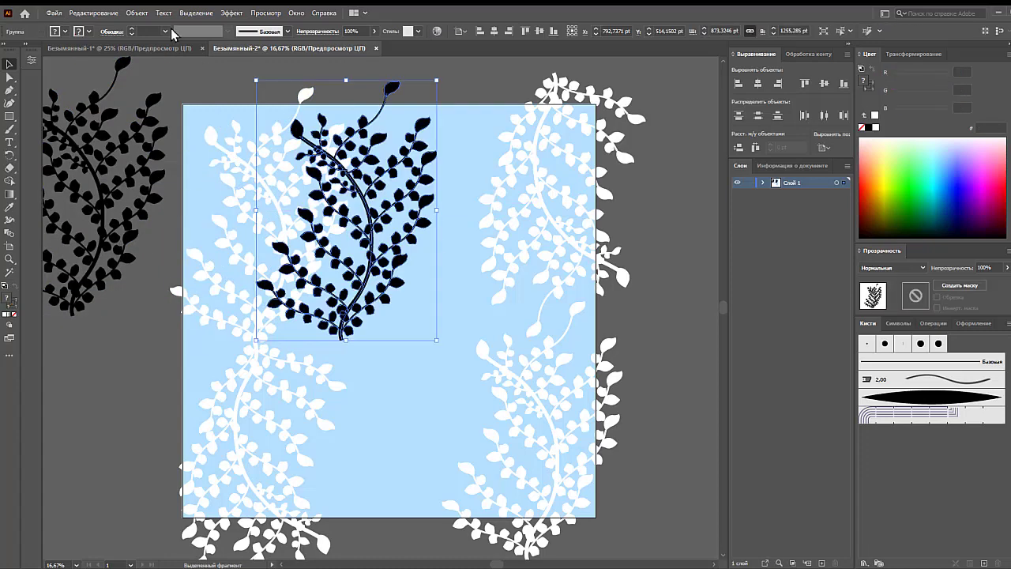
# Expand the black plant copy and give it a white fill at 41% opacity.
pyautogui.click(137, 12)
pyautogui.click(176, 146)
pyautogui.click(483, 351)
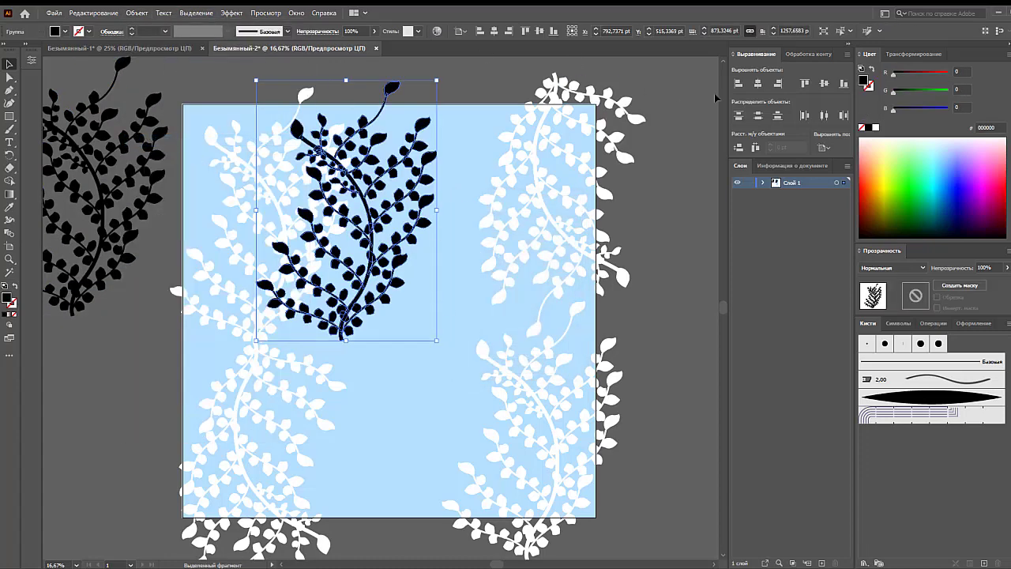
pyautogui.click(875, 127)
pyautogui.moveTo(370, 46); pyautogui.dragTo(349, 46)
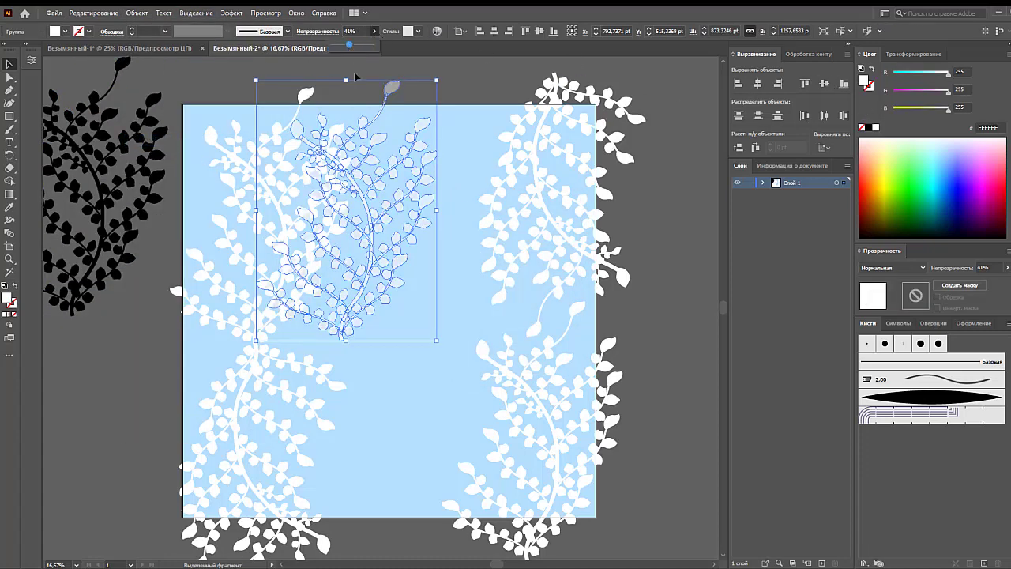
# Enlarge the translucent plant and move it over the artboard's right edge.
pyautogui.moveTo(436, 211); pyautogui.dragTo(557, 211)
pyautogui.moveTo(406, 234); pyautogui.dragTo(656, 303)
pyautogui.click(397, 284)
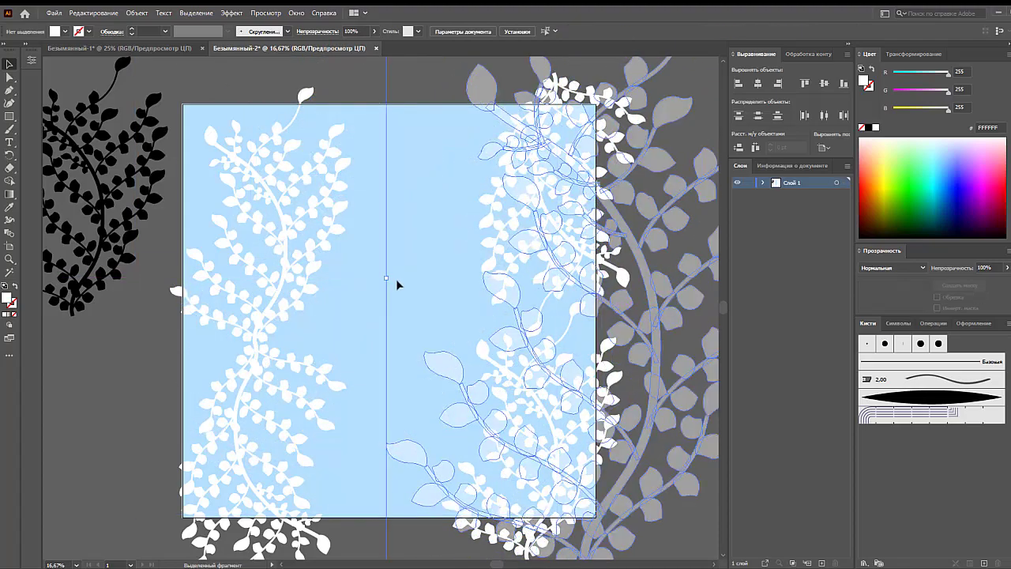
# Duplicate the large translucent plant to the left side of the artboard and adjust its placement.
pyautogui.moveTo(431, 359); pyautogui.dragTo(63, 369)
pyautogui.hotkey('ctrl', 'z')
pyautogui.moveTo(494, 100); pyautogui.dragTo(143, 293)
pyautogui.moveTo(421, 268); pyautogui.dragTo(293, 246)
pyautogui.click(397, 270)
pyautogui.moveTo(314, 313); pyautogui.dragTo(327, 256)
pyautogui.click(391, 265)
# Rearrange the white plants into tilted copies at both left-hand corners and a smaller pair at the lower right.
pyautogui.click(160, 161)
pyautogui.hotkey('ctrl', '-')
pyautogui.hotkey('ctrl', '-')
pyautogui.hotkey('ctrl', '-')
pyautogui.moveTo(403, 287); pyautogui.dragTo(291, 128)
pyautogui.click(510, 227)
pyautogui.hotkey('ctrl', '0')
pyautogui.hotkey('ctrl', '-')
pyautogui.hotkey('ctrl', '-')
pyautogui.click(318, 163)
pyautogui.moveTo(326, 263); pyautogui.dragTo(354, 479)
pyautogui.moveTo(355, 415); pyautogui.dragTo(367, 325)
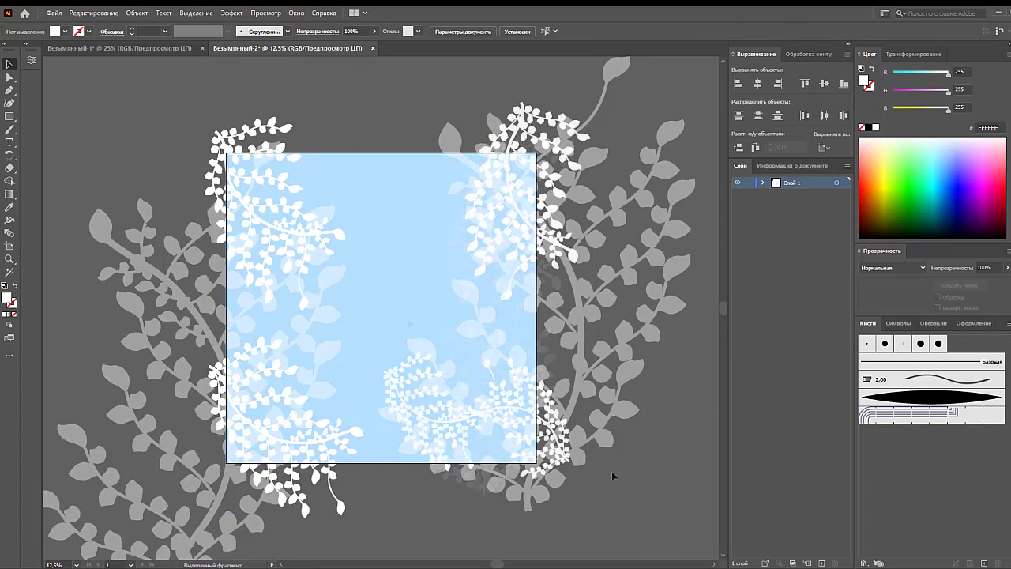
# Duplicate the two smaller white plants up and leftward to extend the garland to the artboard's left edge.
pyautogui.moveTo(565, 445); pyautogui.dragTo(386, 366)
pyautogui.click(430, 292)
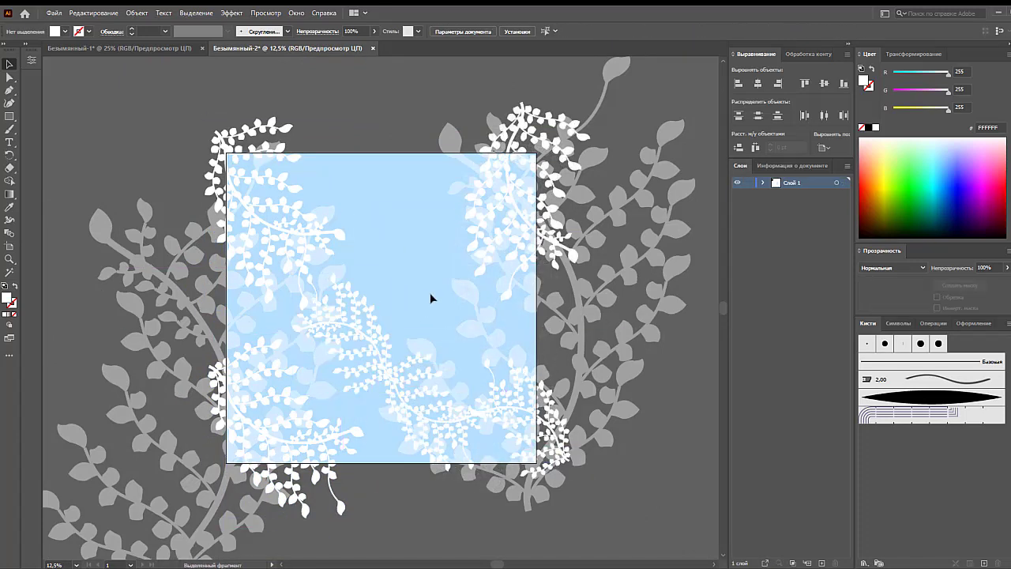
pyautogui.moveTo(451, 427); pyautogui.dragTo(267, 343)
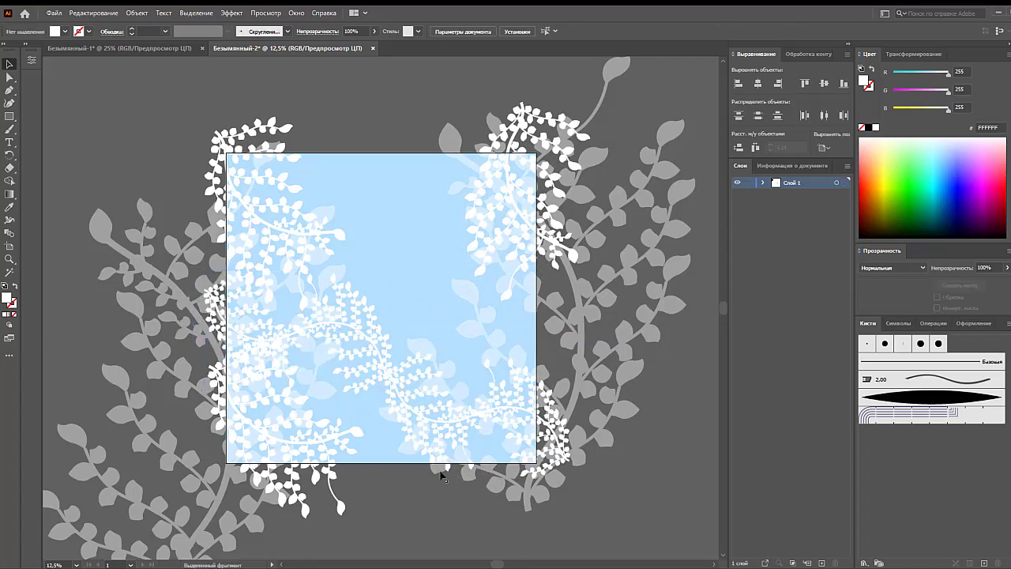
# Shift the translucent plants at the left and duplicate one over the artboard's top centre.
pyautogui.moveTo(174, 369); pyautogui.dragTo(196, 399)
pyautogui.click(402, 510)
pyautogui.moveTo(315, 436); pyautogui.dragTo(449, 261)
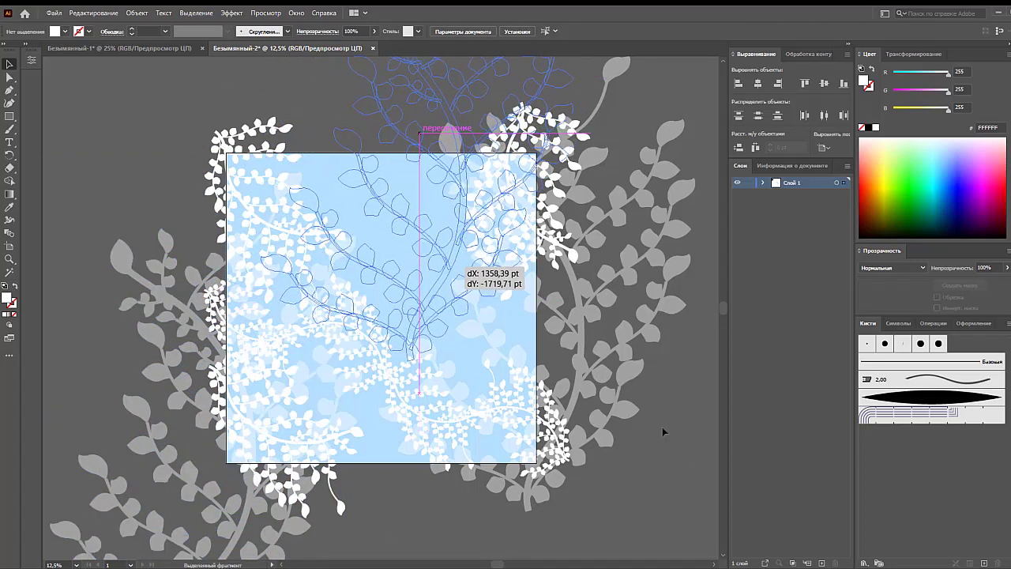
# Lower the opacity of the large translucent plant over the artboard's top centre to about 20%.
pyautogui.scroll(1, 643, 488)
pyautogui.scroll(-2, 644, 488)
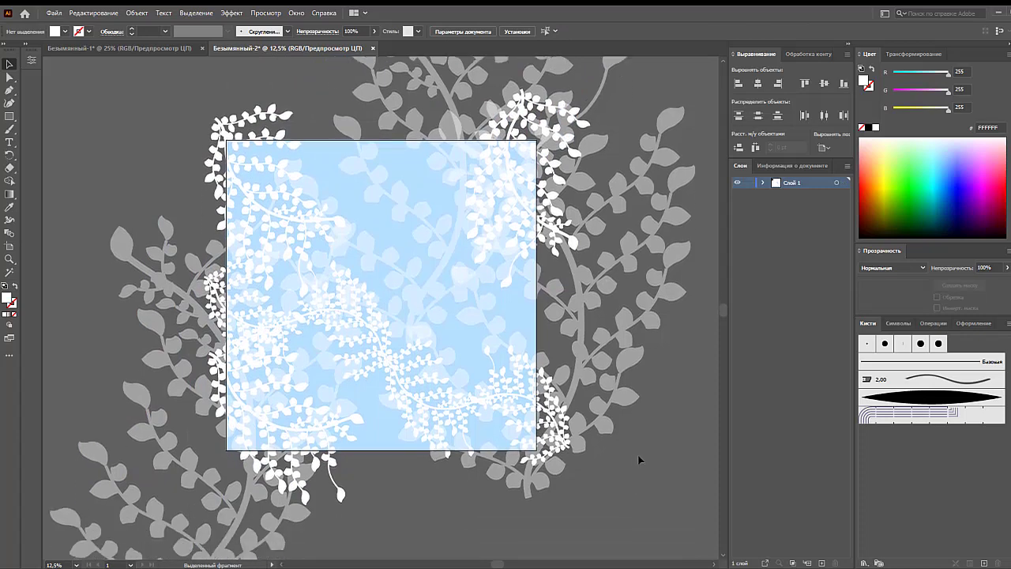
pyautogui.click(418, 300)
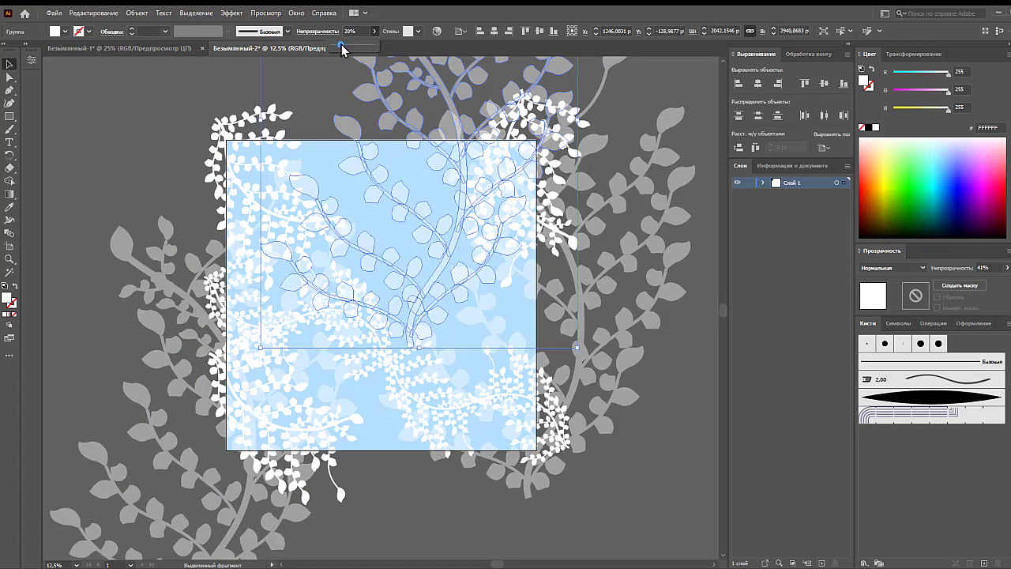
pyautogui.moveTo(342, 45); pyautogui.dragTo(341, 45)
pyautogui.click(317, 85)
pyautogui.scroll(1, 318, 91)
pyautogui.scroll(-1, 318, 92)
# Rotate the white plant at the artboard's upper-left corner to follow the top edge and shift the lower white garland slightly downward.
pyautogui.click(264, 136)
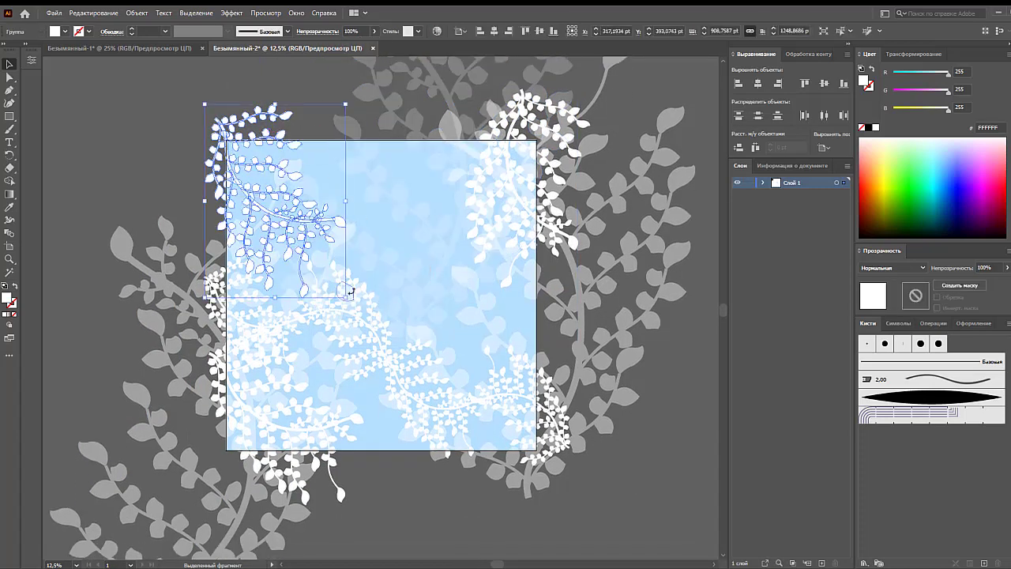
pyautogui.moveTo(351, 291); pyautogui.dragTo(316, 154)
pyautogui.click(181, 112)
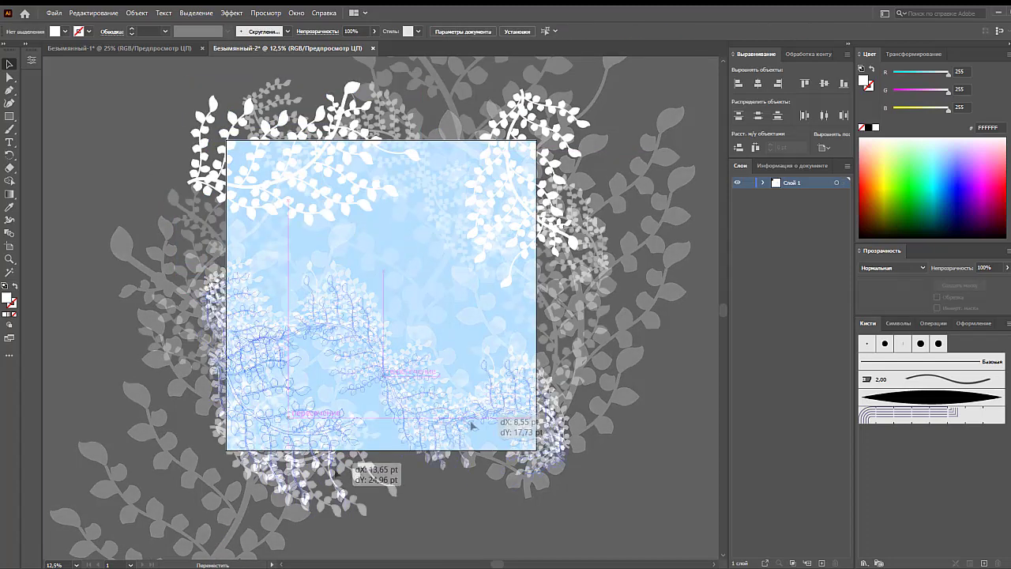
pyautogui.moveTo(340, 451); pyautogui.dragTo(607, 426)
pyautogui.click(620, 432)
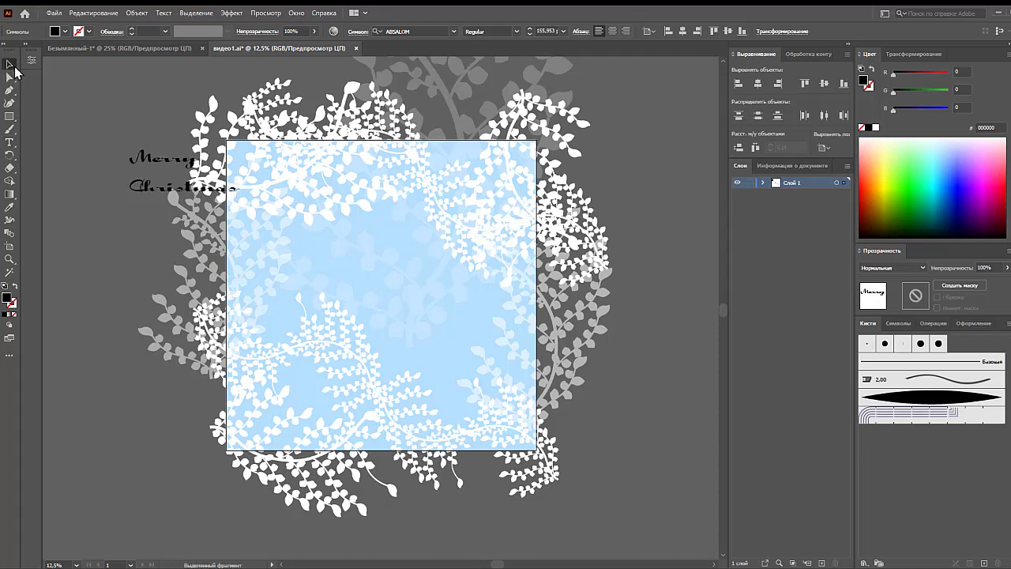
# Move the "Merry Christmas" text onto the artboard, enlarge it to about 405 pt and centre it among the plants.
pyautogui.click(93, 114)
pyautogui.moveTo(174, 163); pyautogui.dragTo(388, 218)
pyautogui.moveTo(524, 282); pyautogui.dragTo(449, 283)
pyautogui.moveTo(359, 219); pyautogui.dragTo(359, 200)
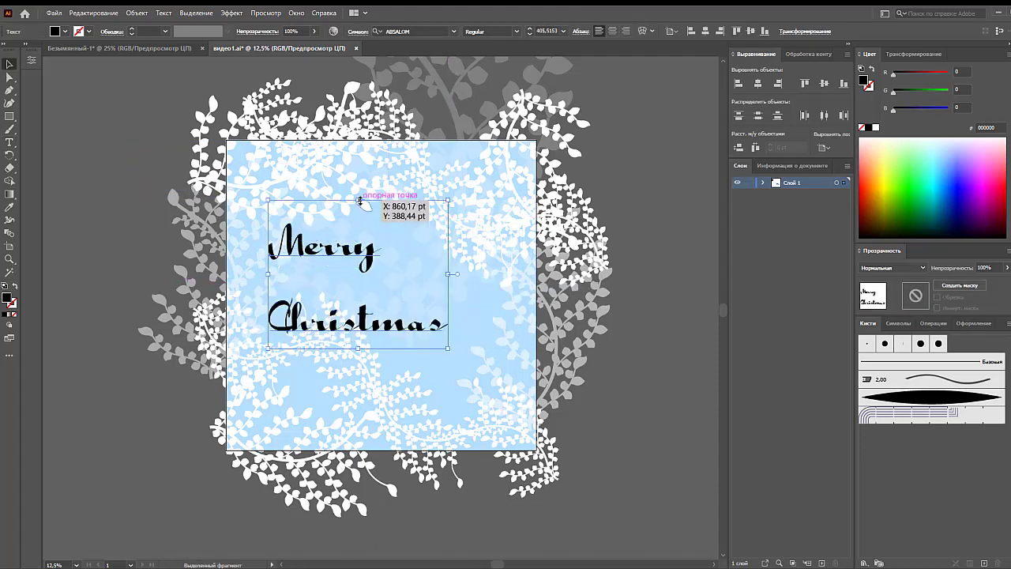
pyautogui.moveTo(365, 252); pyautogui.dragTo(396, 251)
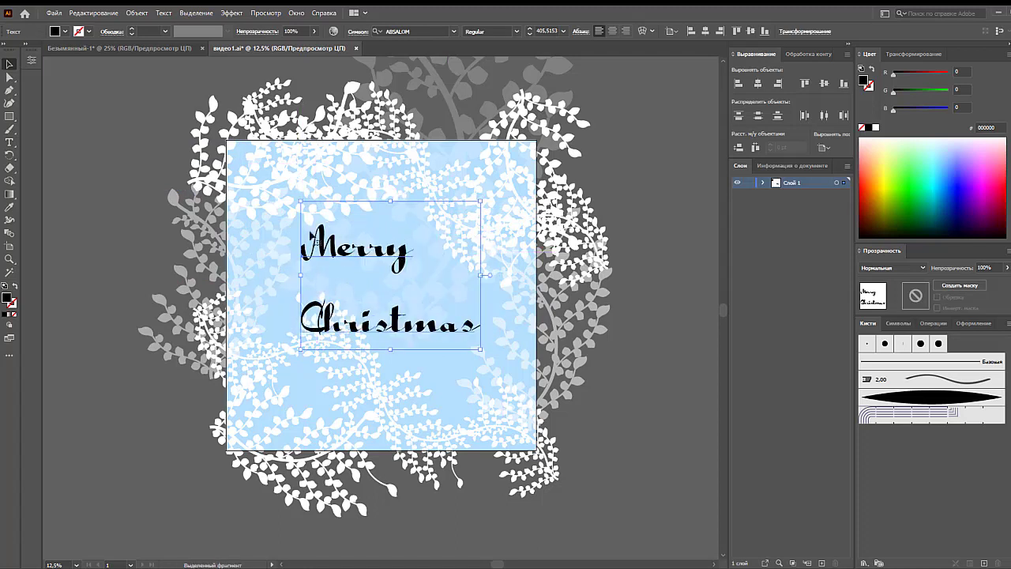
# Edit the "Merry Christmas" text to remove the initial "C" from its second line.
pyautogui.press('t')
pyautogui.click(345, 331)
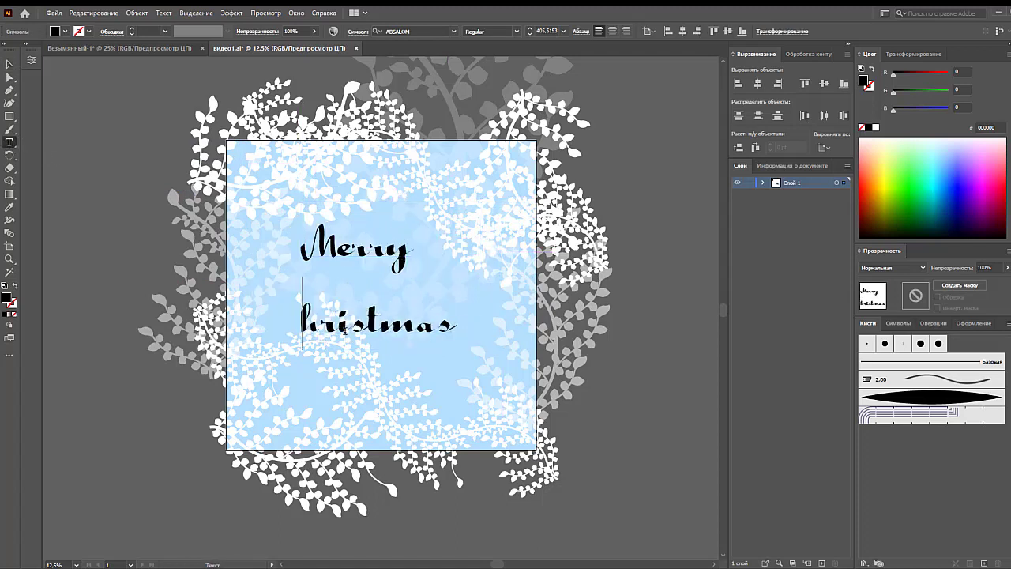